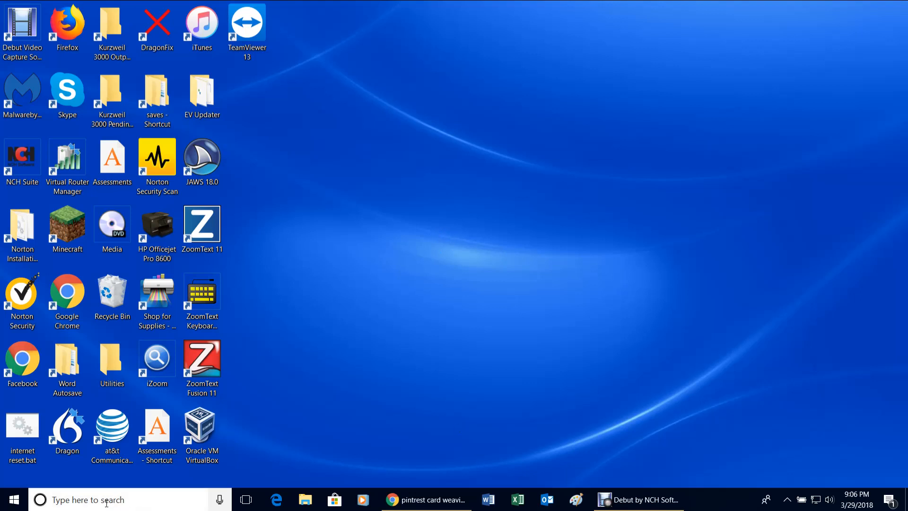
# Search for 'paint' and launch Paint as administrator.
pyautogui.click(106, 503)
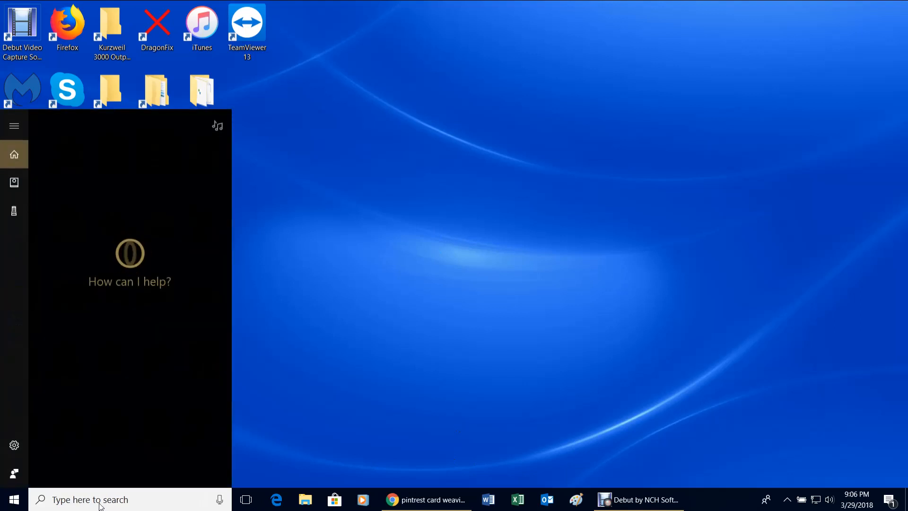
pyautogui.write('p')
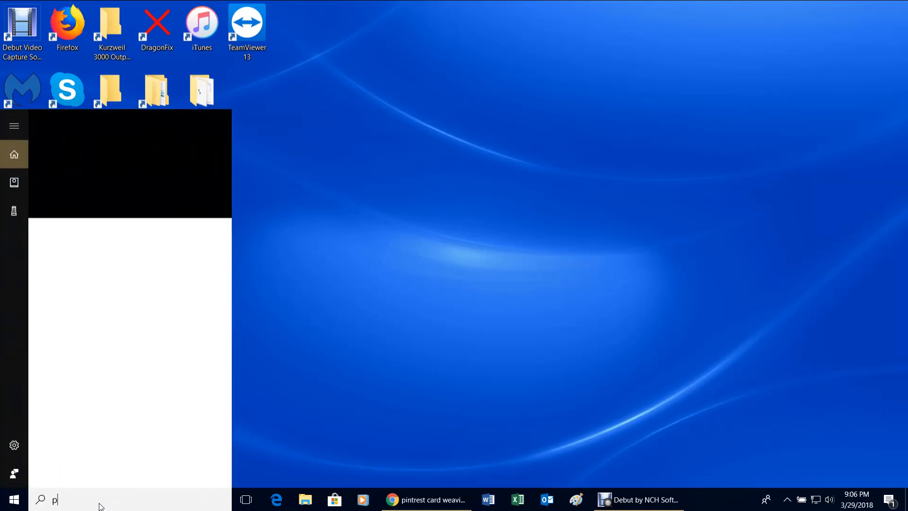
pyautogui.write('aint')
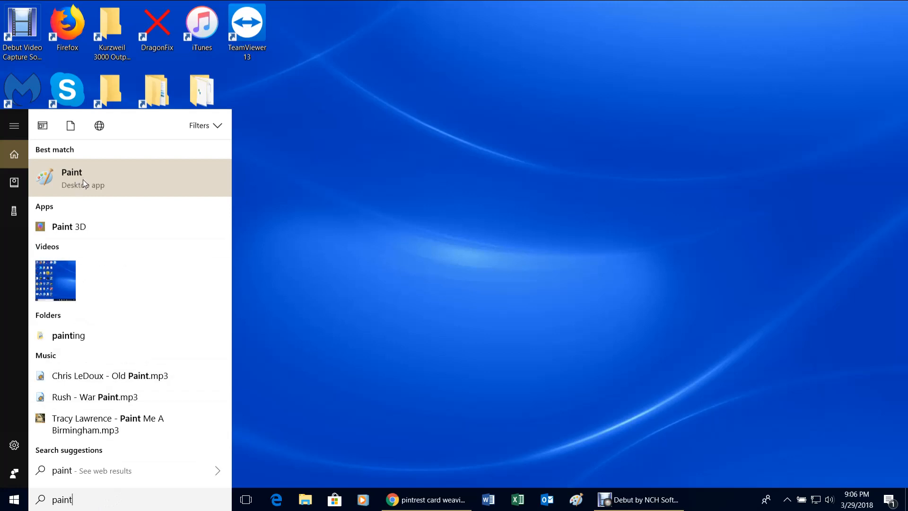
pyautogui.rightClick(84, 180)
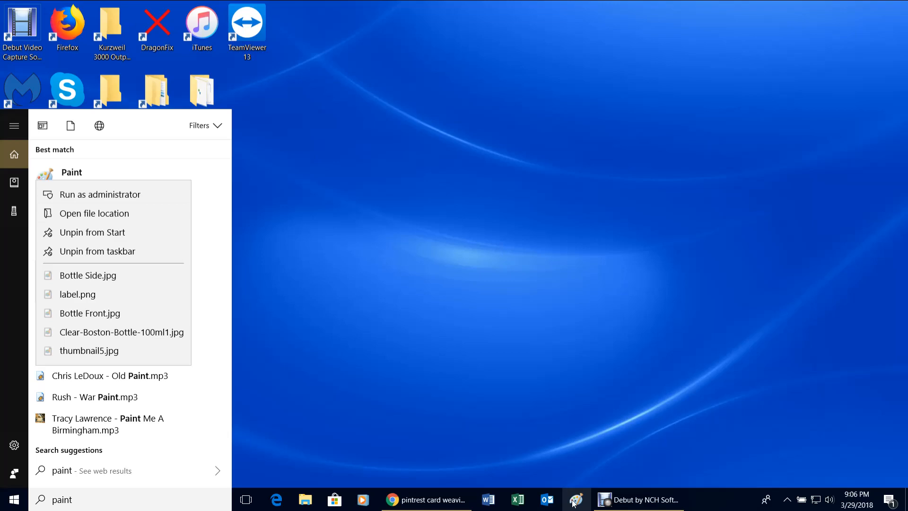
pyautogui.click(134, 195)
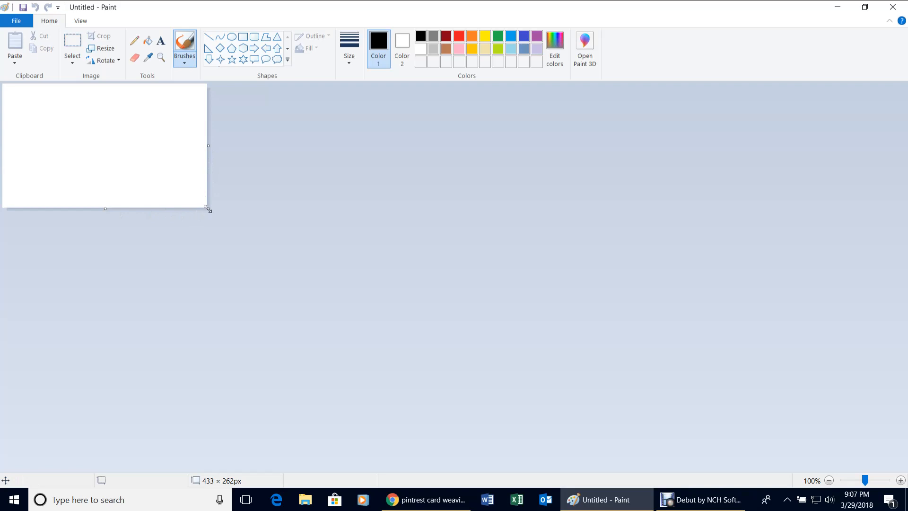
# Resize the canvas to 453 × 609 pixels and turn on transparent selection.
pyautogui.moveTo(208, 209); pyautogui.dragTo(216, 372)
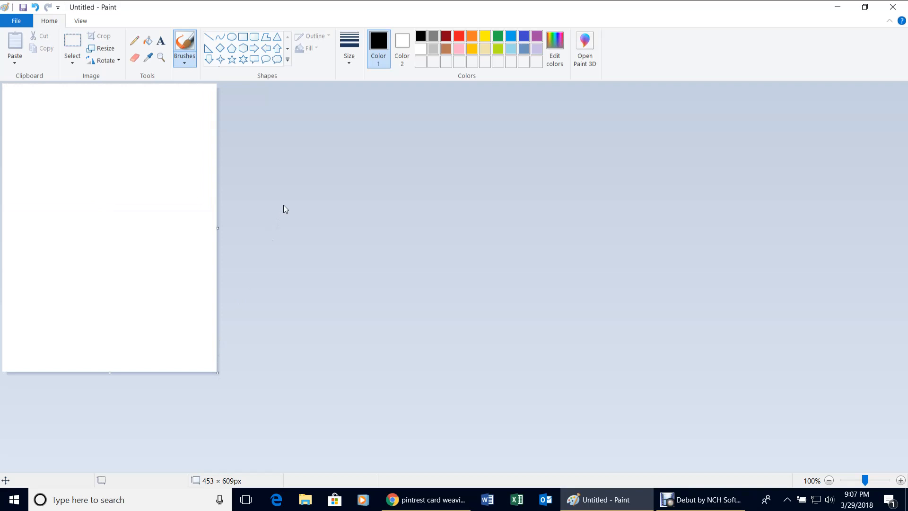
pyautogui.click(72, 60)
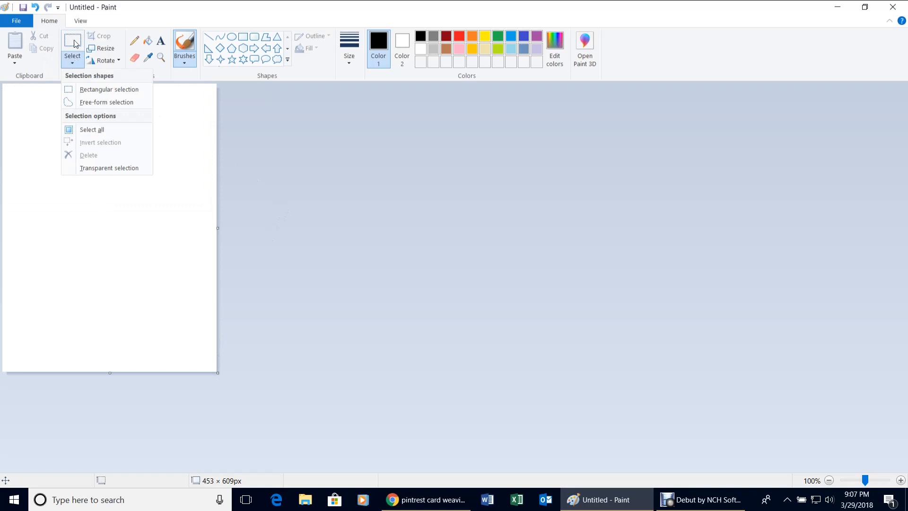
pyautogui.click(106, 169)
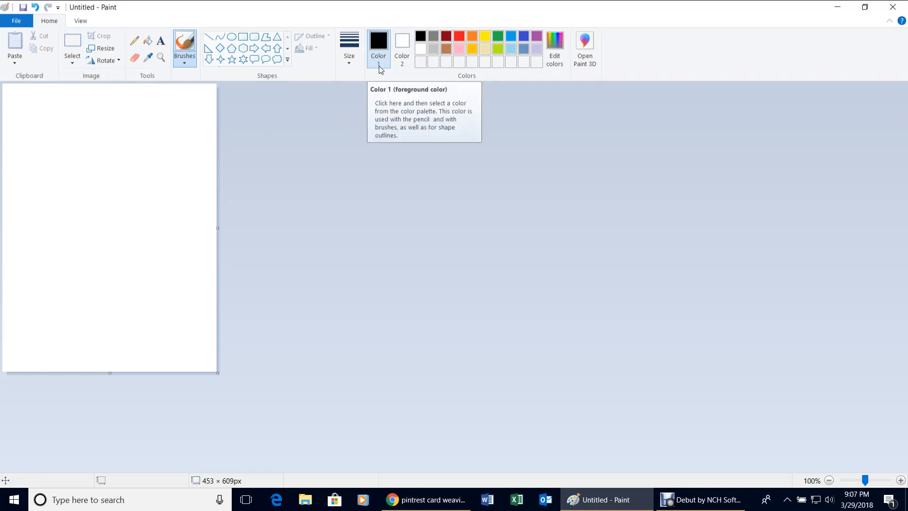
# Leave the primary drawing colour (Color 1) set to black.
pyautogui.click(390, 45)
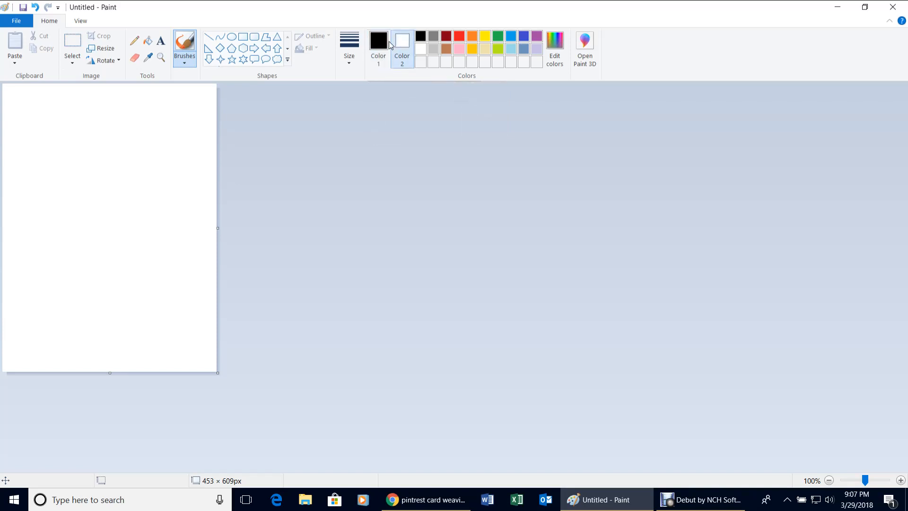
pyautogui.click(384, 44)
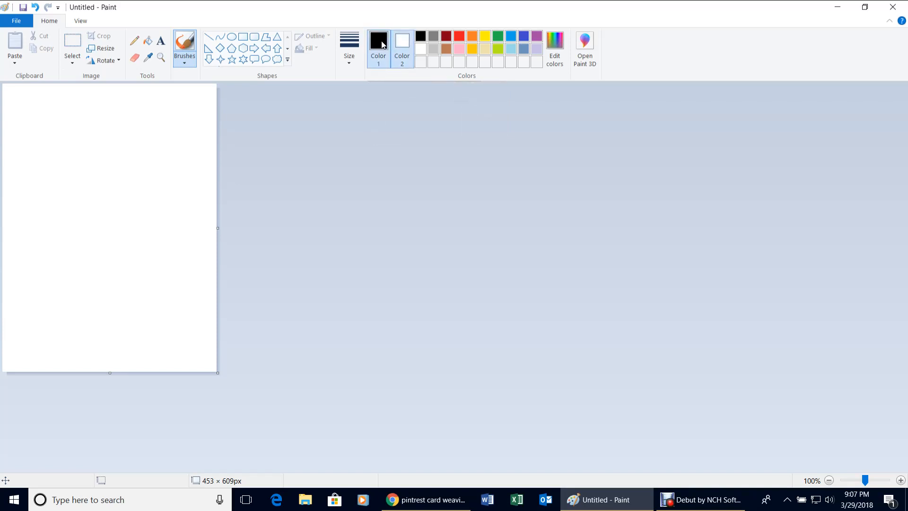
pyautogui.click(462, 37)
pyautogui.click(422, 37)
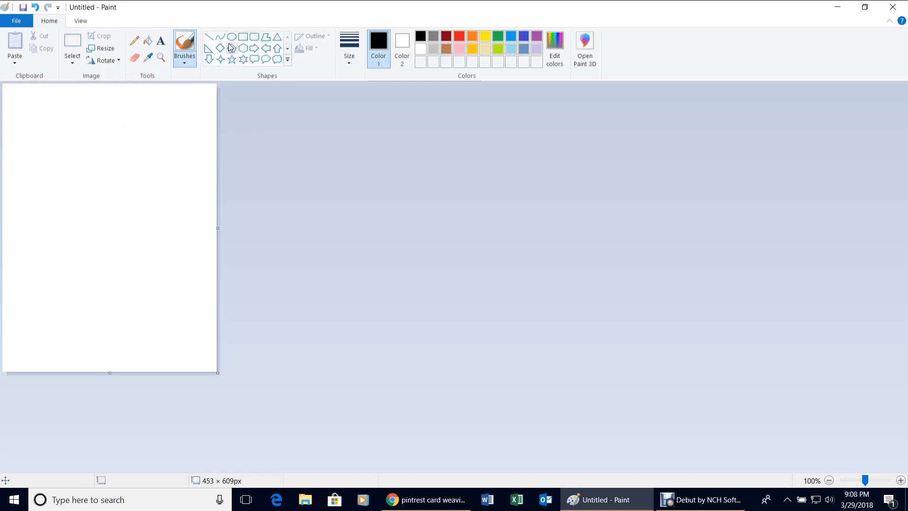
# Draw a small 21 × 23px rectangle outline near the top-left using the thinnest line.
pyautogui.click(243, 37)
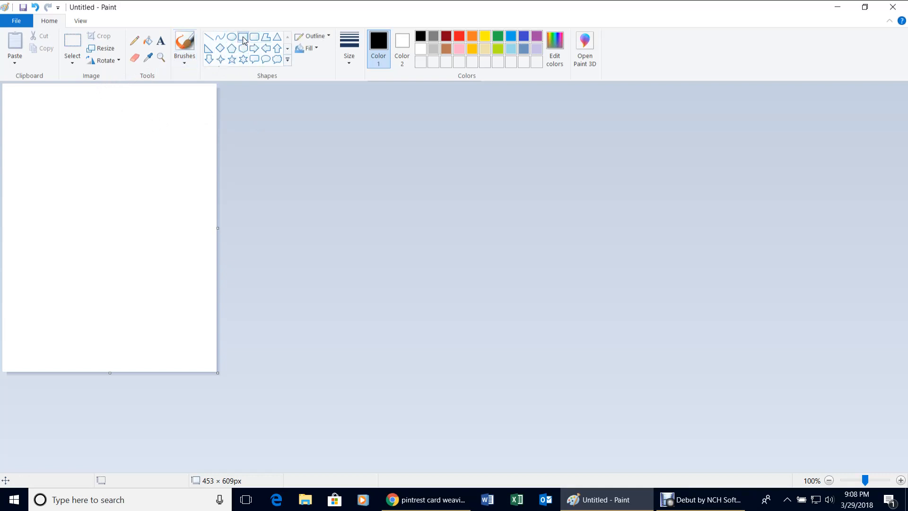
pyautogui.moveTo(28, 108); pyautogui.dragTo(38, 119)
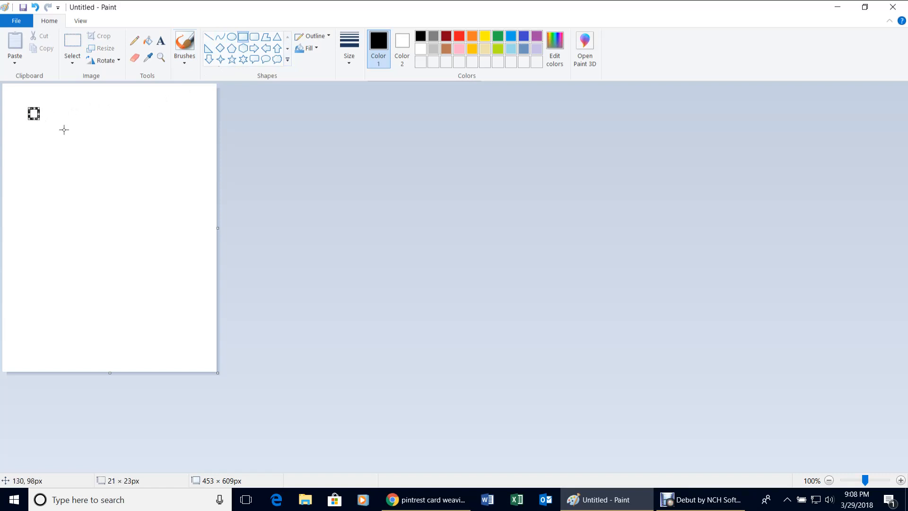
pyautogui.click(350, 48)
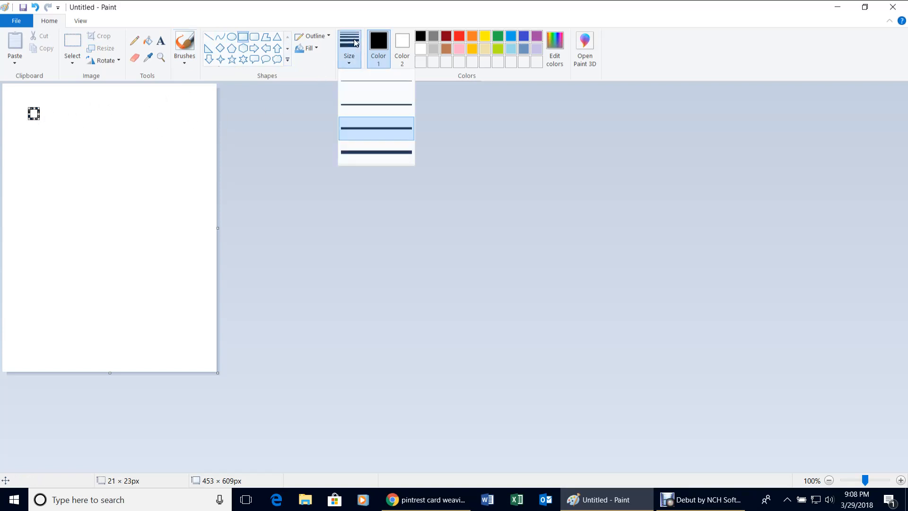
pyautogui.click(365, 85)
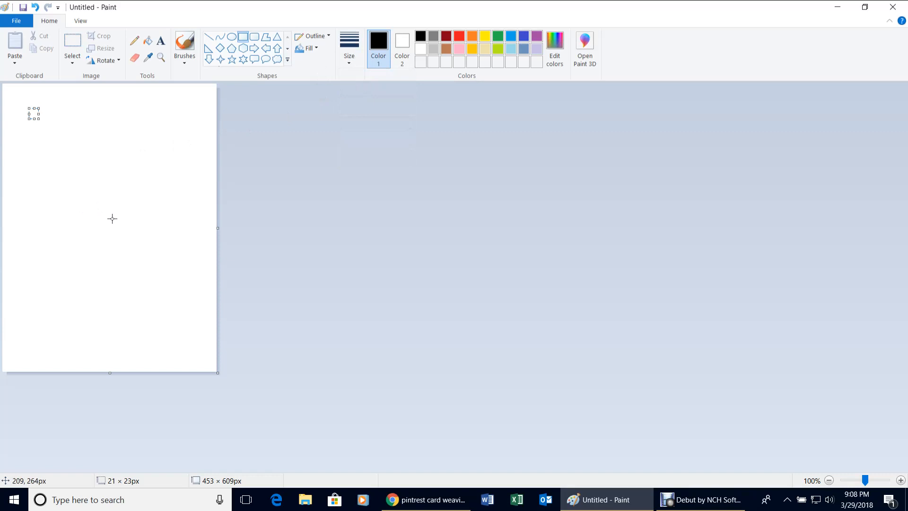
pyautogui.click(90, 225)
# Duplicate the small square into a row of four adjoining boxes.
pyautogui.click(73, 42)
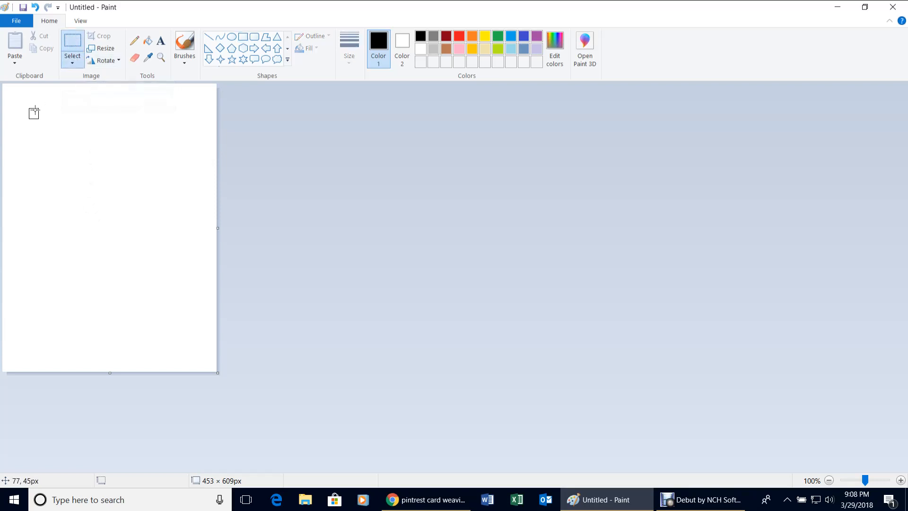
pyautogui.moveTo(21, 102); pyautogui.dragTo(46, 129)
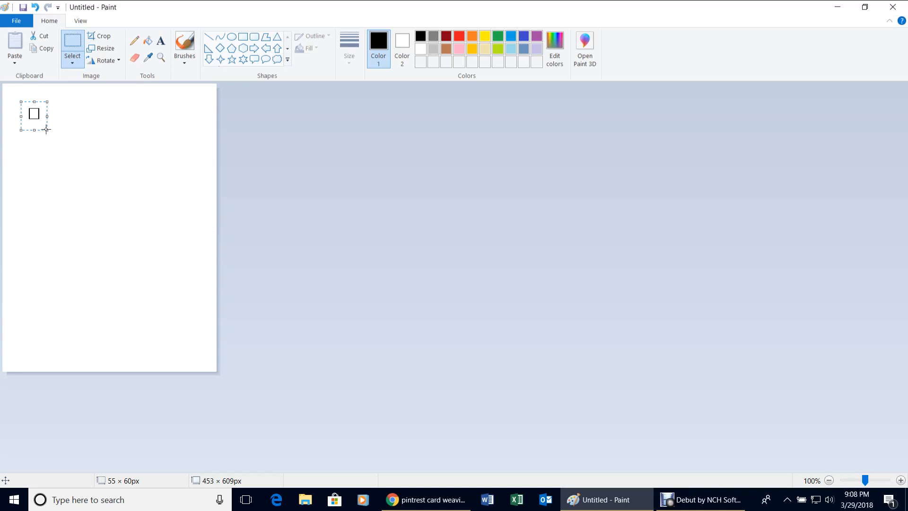
pyautogui.press('Right')
pyautogui.press('Right')
pyautogui.press('Right')
pyautogui.press('Right')
pyautogui.press('Right')
pyautogui.press('Right')
pyautogui.press('Right')
pyautogui.press('Right')
pyautogui.press('Right')
pyautogui.press('Right')
pyautogui.press('Right')
pyautogui.press('Right')
pyautogui.press('Right')
pyautogui.press('Right')
pyautogui.click(115, 223)
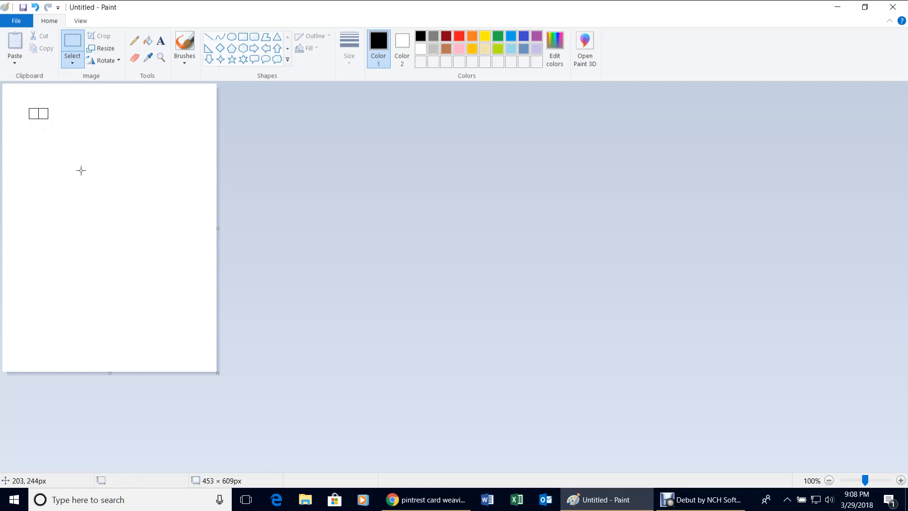
pyautogui.moveTo(19, 103); pyautogui.dragTo(59, 125)
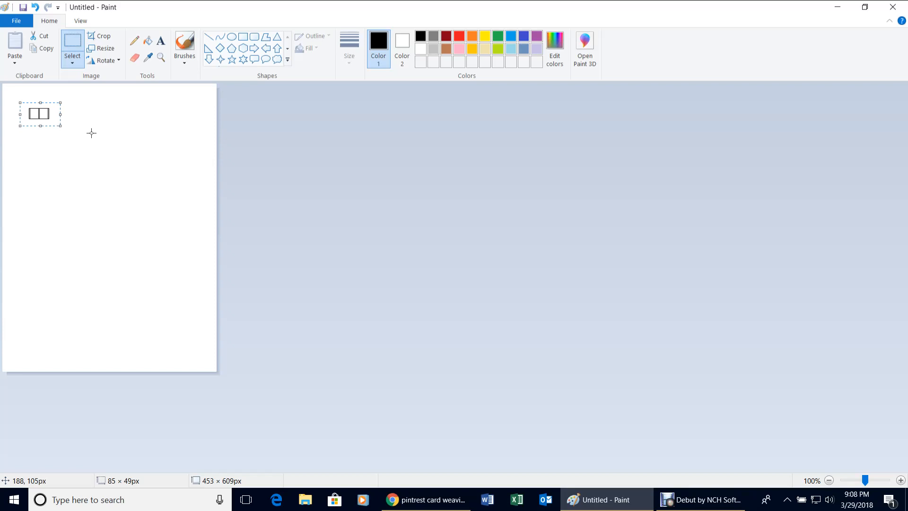
pyautogui.press('Right')
pyautogui.press('Right')
pyautogui.press('Right')
pyautogui.press('Right')
pyautogui.press('Right')
pyautogui.press('Right')
pyautogui.press('Right')
pyautogui.press('Right')
pyautogui.press('Right')
pyautogui.press('Right')
pyautogui.press('Right')
pyautogui.press('Right')
pyautogui.press('Right')
pyautogui.press('Right')
pyautogui.press('Right')
pyautogui.press('Right')
pyautogui.press('Right')
pyautogui.press('Right')
pyautogui.press('Right')
pyautogui.press('Right')
pyautogui.press('Left')
pyautogui.press('Left')
pyautogui.press('Left')
pyautogui.press('Left')
# Copy the four-box row into a separate row above it.
pyautogui.moveTo(20, 100); pyautogui.dragTo(81, 128)
pyautogui.hotkey('ctrl', 'Up')
pyautogui.hotkey('ctrl', 'Up')
pyautogui.hotkey('ctrl', 'Up')
pyautogui.hotkey('ctrl', 'Up')
pyautogui.hotkey('ctrl', 'Up')
pyautogui.hotkey('ctrl', 'Up')
pyautogui.hotkey('ctrl', 'Up')
pyautogui.hotkey('ctrl', 'Up')
pyautogui.hotkey('ctrl', 'Up')
pyautogui.hotkey('ctrl', 'Up')
pyautogui.hotkey('ctrl', 'Up')
pyautogui.hotkey('ctrl', 'Up')
pyautogui.hotkey('ctrl', 'Up')
pyautogui.hotkey('ctrl', 'Up')
pyautogui.hotkey('ctrl', 'Up')
pyautogui.hotkey('ctrl', 'Up')
pyautogui.hotkey('ctrl', 'Up')
pyautogui.hotkey('ctrl', 'Up')
pyautogui.hotkey('ctrl', 'Up')
pyautogui.hotkey('ctrl', 'Up')
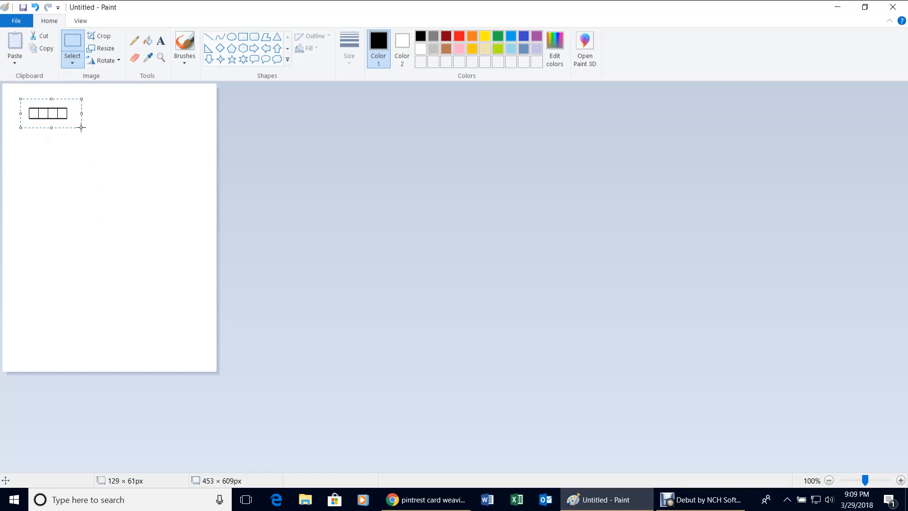
pyautogui.press('Up')
pyautogui.press('Up')
pyautogui.press('Up')
pyautogui.press('Up')
pyautogui.press('Up')
pyautogui.press('Up')
pyautogui.press('Up')
pyautogui.press('Up')
pyautogui.press('Up')
pyautogui.press('Up')
pyautogui.press('Up')
pyautogui.press('Up')
pyautogui.press('Up')
pyautogui.press('Up')
pyautogui.press('Up')
pyautogui.press('Up')
pyautogui.press('Up')
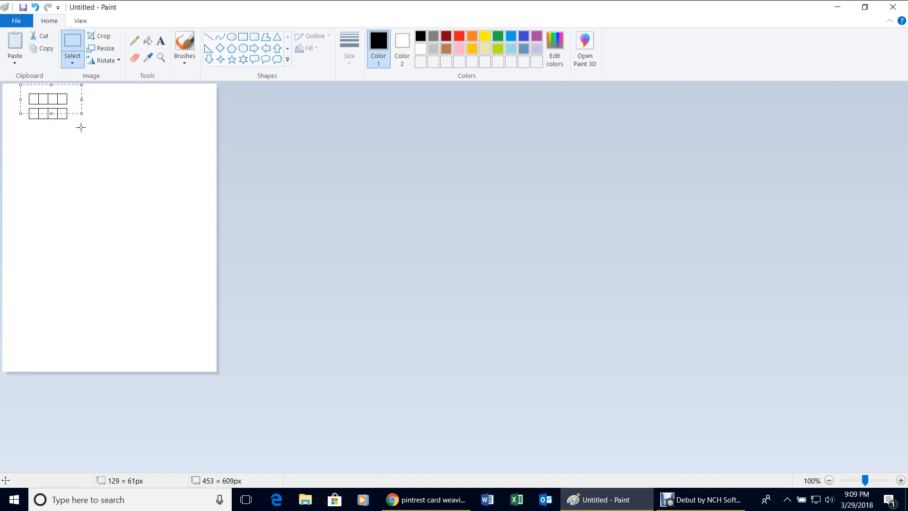
pyautogui.press('Up')
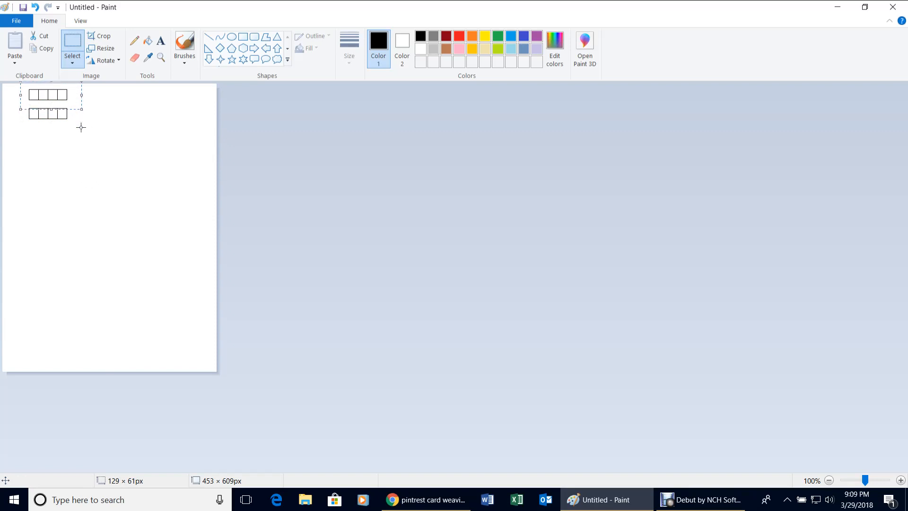
pyautogui.click(81, 127)
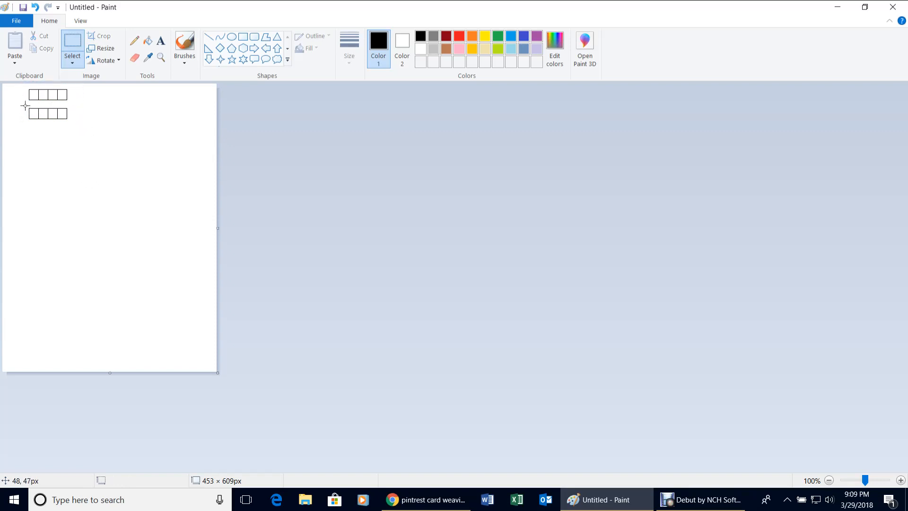
# Extend the lower row rightward to eight boxes.
pyautogui.moveTo(25, 105); pyautogui.dragTo(73, 126)
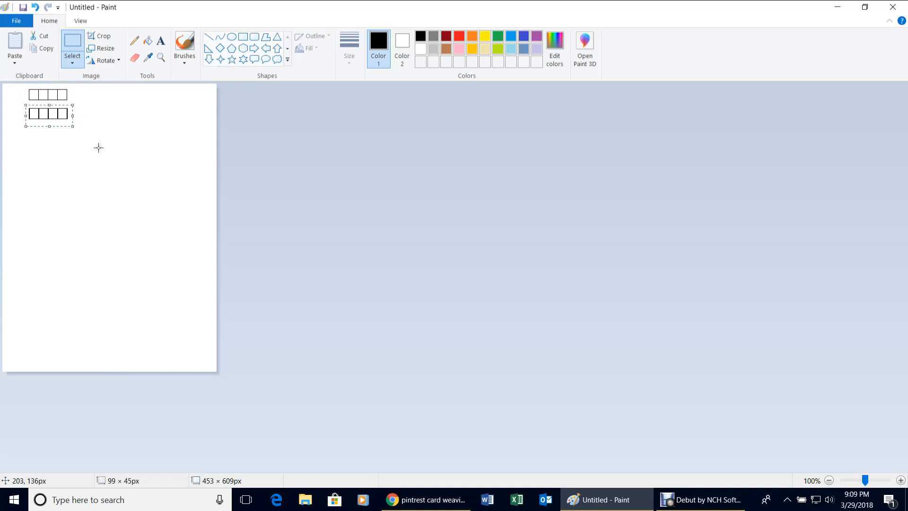
pyautogui.press('Right')
pyautogui.press('Right')
pyautogui.press('Right')
pyautogui.press('Right')
pyautogui.press('Right')
pyautogui.press('Right')
pyautogui.press('Right')
pyautogui.press('Right')
pyautogui.press('Right')
pyautogui.press('Right')
pyautogui.press('Right')
pyautogui.press('Right')
pyautogui.press('Right')
pyautogui.press('Right')
pyautogui.press('Right')
pyautogui.press('Right')
pyautogui.press('Right')
pyautogui.press('Right')
pyautogui.press('Right')
pyautogui.press('Right')
pyautogui.press('Right')
pyautogui.press('Right')
pyautogui.press('Right')
pyautogui.press('Right')
pyautogui.press('Right')
pyautogui.press('Right')
pyautogui.press('Right')
pyautogui.press('Right')
pyautogui.press('Right')
pyautogui.press('Right')
pyautogui.press('Right')
pyautogui.press('Right')
pyautogui.press('Right')
pyautogui.press('Right')
pyautogui.press('Right')
pyautogui.press('Right')
pyautogui.press('Right')
pyautogui.press('Right')
pyautogui.press('Right')
pyautogui.press('Right')
pyautogui.press('Right')
pyautogui.press('Right')
pyautogui.press('Right')
pyautogui.press('Right')
pyautogui.press('Right')
pyautogui.press('Right')
pyautogui.press('Right')
pyautogui.press('Right')
pyautogui.press('Right')
pyautogui.press('Right')
pyautogui.press('Right')
pyautogui.press('Right')
pyautogui.press('Right')
pyautogui.press('Right')
pyautogui.press('Right')
pyautogui.press('Right')
pyautogui.press('Right')
pyautogui.press('Right')
pyautogui.press('Right')
pyautogui.press('Right')
pyautogui.press('Right')
# Lengthen the lower row with more copied boxes until it reaches 18 boxes.
pyautogui.click(30, 129)
pyautogui.moveTo(21, 105); pyautogui.dragTo(113, 122)
pyautogui.press('Right')
pyautogui.press('Right')
pyautogui.press('Right')
pyautogui.press('Right')
pyautogui.press('Right')
pyautogui.press('Right')
pyautogui.press('Right')
pyautogui.press('Right')
pyautogui.press('Right')
pyautogui.press('Right')
pyautogui.press('Right')
pyautogui.press('Right')
pyautogui.press('Right')
pyautogui.press('Right')
pyautogui.press('Right')
pyautogui.press('Right')
pyautogui.press('Right')
pyautogui.press('Right')
pyautogui.press('Right')
pyautogui.press('Right')
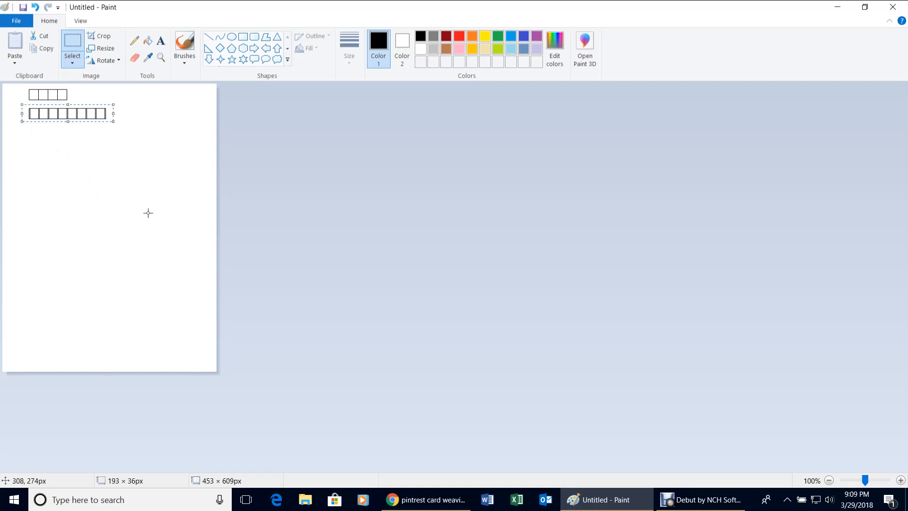
pyautogui.press('Right')
pyautogui.press('Right')
pyautogui.press('Right')
pyautogui.press('Right')
pyautogui.press('Right')
pyautogui.press('Right')
pyautogui.press('Right')
pyautogui.press('Right')
pyautogui.press('Right')
pyautogui.press('Right')
pyautogui.press('Right')
pyautogui.press('Right')
pyautogui.press('Right')
pyautogui.press('Right')
pyautogui.press('Right')
pyautogui.press('Right')
pyautogui.press('Right')
pyautogui.press('Right')
pyautogui.press('Right')
pyautogui.press('Right')
pyautogui.press('Right')
pyautogui.press('Right')
pyautogui.press('Right')
pyautogui.press('Right')
pyautogui.press('Right')
pyautogui.press('Right')
pyautogui.press('Right')
pyautogui.press('Right')
pyautogui.press('Right')
pyautogui.press('Right')
pyautogui.press('Right')
pyautogui.press('Right')
pyautogui.press('Right')
pyautogui.press('Right')
pyautogui.press('Right')
pyautogui.press('Right')
pyautogui.press('Right')
pyautogui.press('Right')
pyautogui.press('Right')
pyautogui.press('Right')
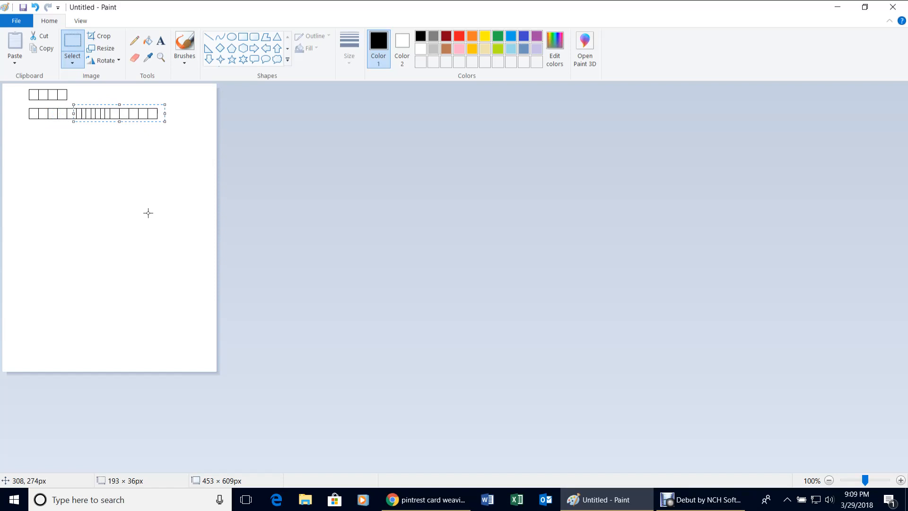
pyautogui.press('Right')
pyautogui.press('Right')
pyautogui.press('Right')
pyautogui.press('Right')
pyautogui.press('Right')
pyautogui.press('Right')
pyautogui.press('Right')
pyautogui.press('Right')
pyautogui.press('Right')
pyautogui.press('Left')
pyautogui.press('Left')
pyautogui.press('Left')
pyautogui.press('Left')
pyautogui.press('Left')
pyautogui.click(140, 216)
pyautogui.moveTo(24, 104); pyautogui.dragTo(185, 124)
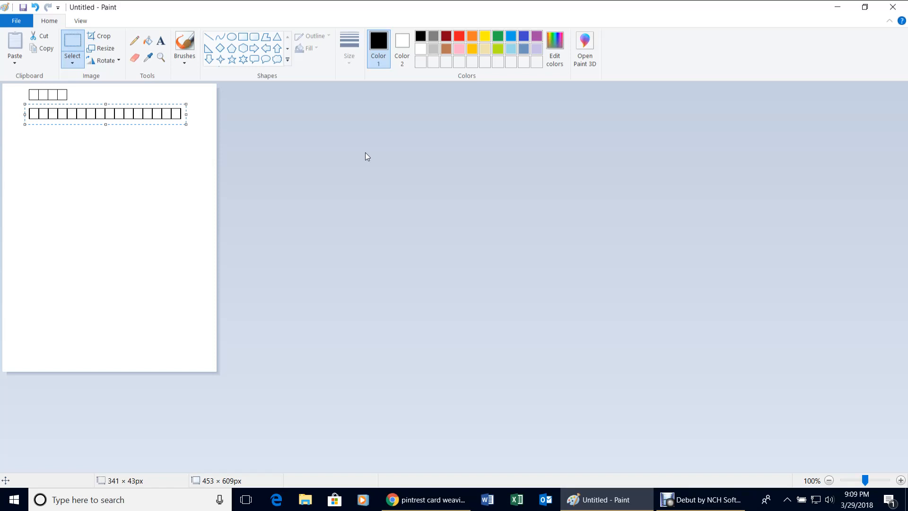
pyautogui.press('Right')
pyautogui.press('Right')
pyautogui.press('Right')
pyautogui.press('Right')
pyautogui.press('Right')
pyautogui.press('Right')
pyautogui.press('Right')
pyautogui.press('Right')
pyautogui.press('Right')
pyautogui.press('Right')
pyautogui.press('Right')
pyautogui.press('Right')
pyautogui.press('Right')
pyautogui.press('Right')
pyautogui.press('Right')
pyautogui.press('Right')
pyautogui.press('Right')
pyautogui.press('Right')
pyautogui.press('Right')
pyautogui.press('Right')
pyautogui.press('Right')
pyautogui.press('Right')
pyautogui.press('Right')
pyautogui.press('Right')
pyautogui.press('Right')
pyautogui.press('Right')
pyautogui.press('Right')
pyautogui.press('Right')
pyautogui.press('Right')
pyautogui.press('Right')
pyautogui.press('Right')
pyautogui.press('Right')
pyautogui.press('Right')
pyautogui.press('Right')
pyautogui.press('Right')
pyautogui.press('Right')
pyautogui.click(71, 148)
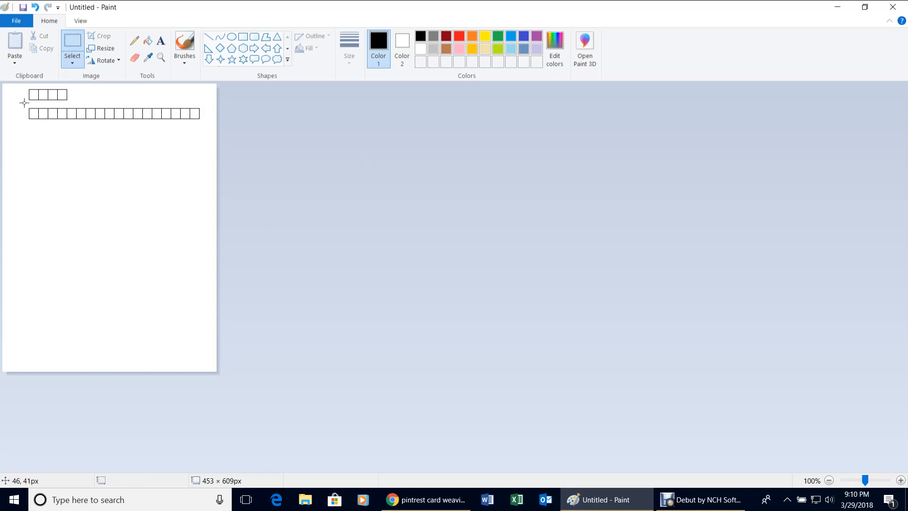
# Place a copy of the 18-box row directly beneath the original.
pyautogui.moveTo(24, 103); pyautogui.dragTo(206, 125)
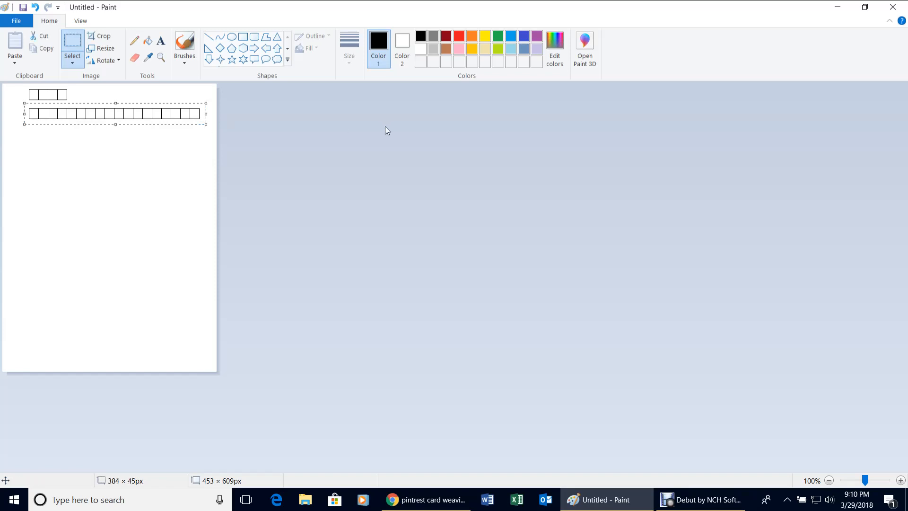
pyautogui.press('Down')
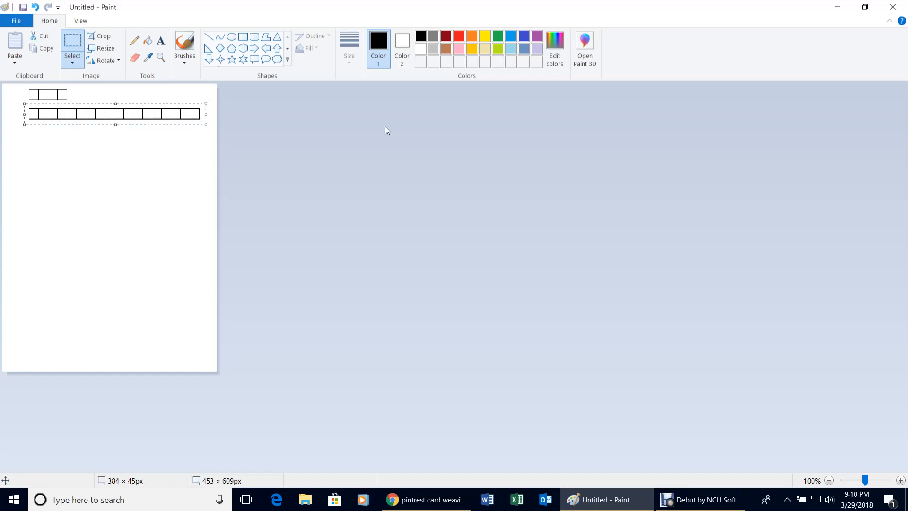
pyautogui.press('Down')
pyautogui.press('Down')
pyautogui.press('Down')
pyautogui.press('Down')
pyautogui.press('Down')
pyautogui.press('Down')
pyautogui.press('Down')
pyautogui.press('Down')
pyautogui.press('Down')
pyautogui.press('Down')
pyautogui.press('Down')
pyautogui.press('Down')
pyautogui.press('Down')
pyautogui.press('Down')
pyautogui.press('Down')
pyautogui.press('Down')
pyautogui.press('Down')
pyautogui.press('Down')
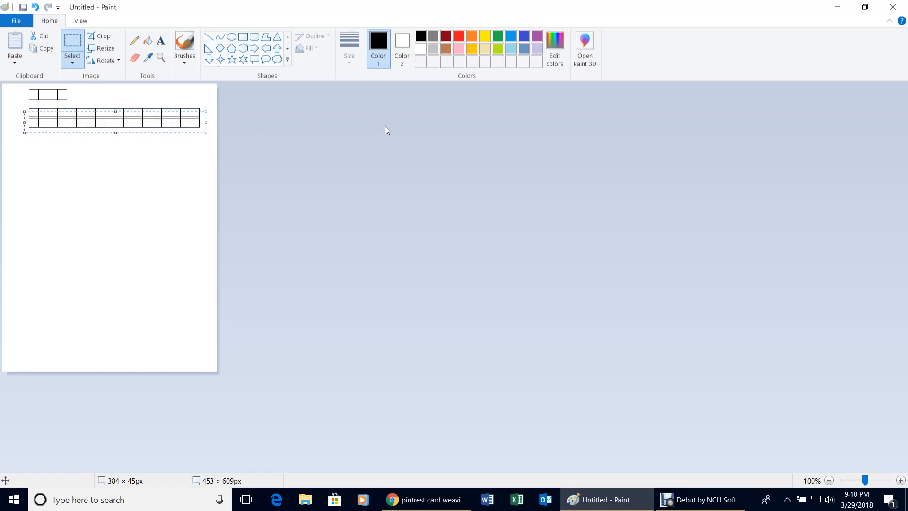
pyautogui.press('Down')
pyautogui.press('Down')
pyautogui.press('Down')
pyautogui.press('Down')
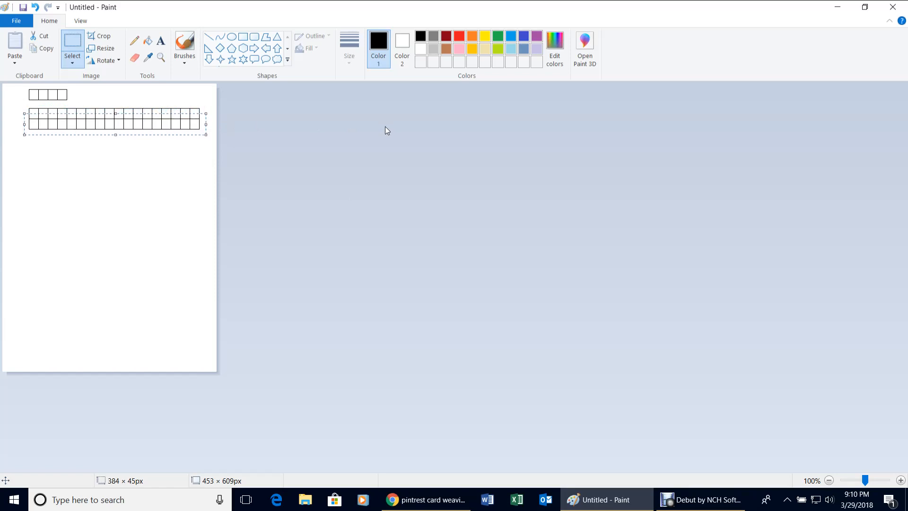
# Copy the two rows, then the four-row block, downward to make eight rows.
pyautogui.click(119, 215)
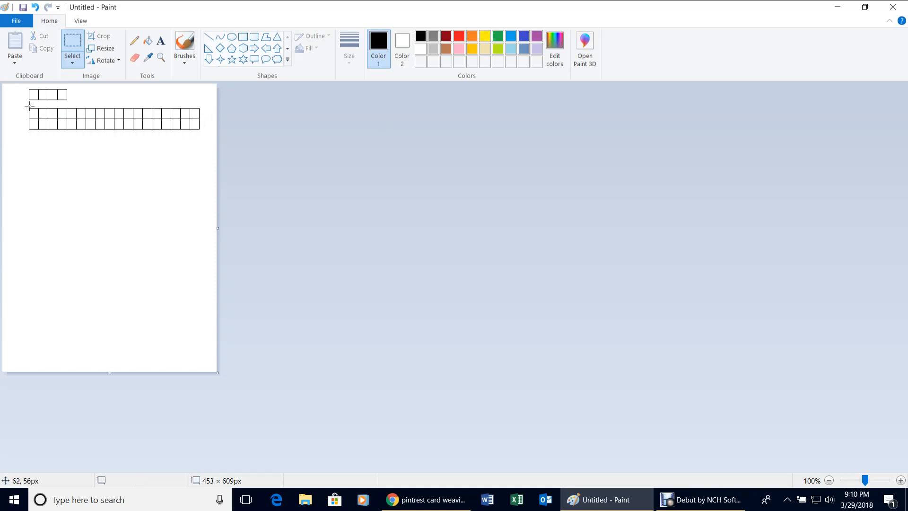
pyautogui.moveTo(19, 103); pyautogui.dragTo(207, 135)
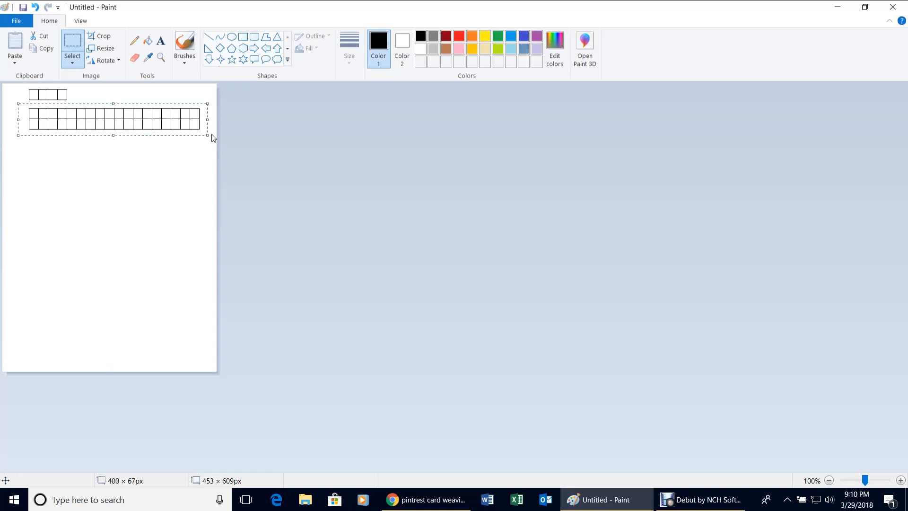
pyautogui.press('Down')
pyautogui.press('Down')
pyautogui.press('Down')
pyautogui.press('Down')
pyautogui.press('Down')
pyautogui.press('Down')
pyautogui.press('Down')
pyautogui.press('Down')
pyautogui.press('Down')
pyautogui.press('Down')
pyautogui.press('Down')
pyautogui.press('Down')
pyautogui.press('Down')
pyautogui.press('Down')
pyautogui.press('Down')
pyautogui.press('Down')
pyautogui.press('Down')
pyautogui.press('Down')
pyautogui.press('Down')
pyautogui.press('Down')
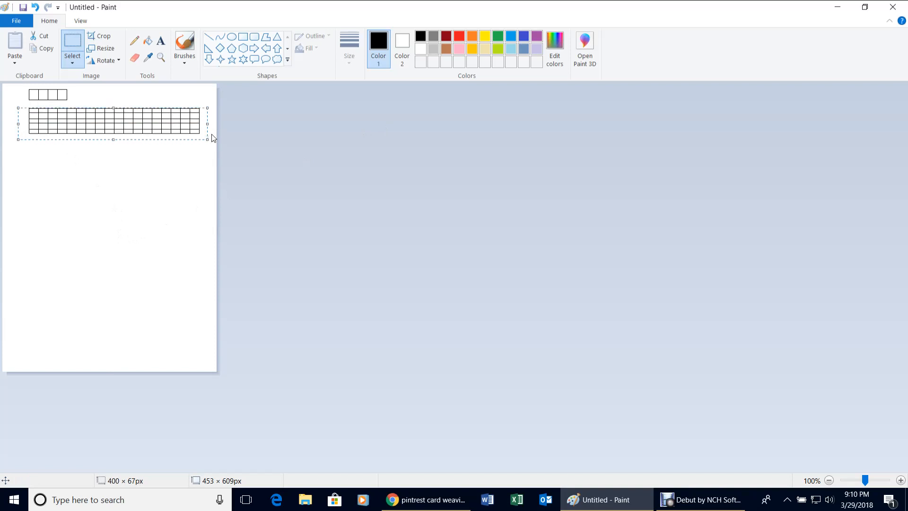
pyautogui.press('Down')
pyautogui.press('Down')
pyautogui.press('Down')
pyautogui.press('Down')
pyautogui.press('Down')
pyautogui.press('Down')
pyautogui.press('Down')
pyautogui.press('Down')
pyautogui.press('Down')
pyautogui.press('Down')
pyautogui.press('Down')
pyautogui.press('Down')
pyautogui.press('Down')
pyautogui.press('Down')
pyautogui.press('Down')
pyautogui.press('Down')
pyautogui.press('Down')
pyautogui.press('Down')
pyautogui.press('Down')
pyautogui.press('Down')
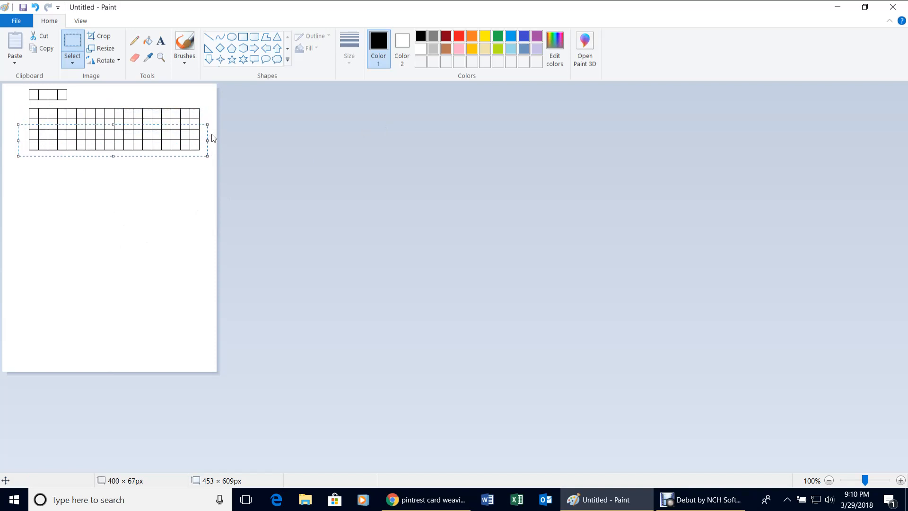
pyautogui.click(41, 115)
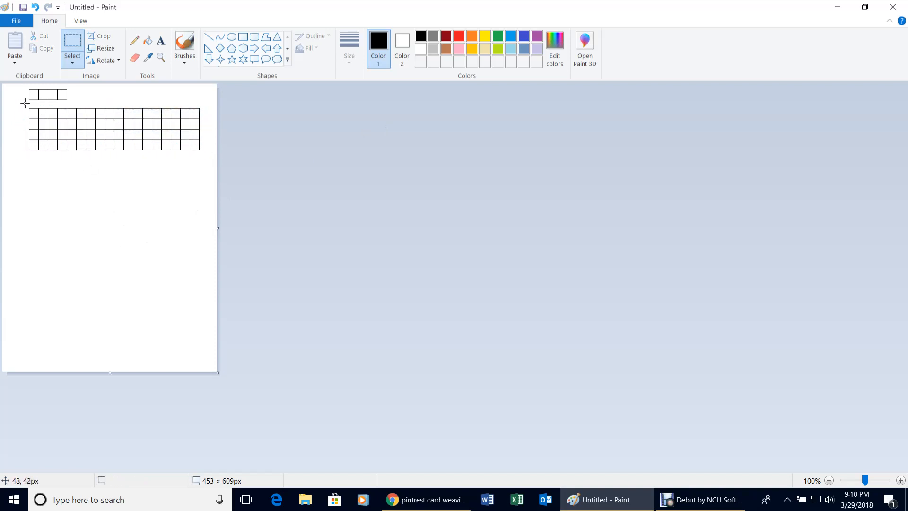
pyautogui.moveTo(25, 104); pyautogui.dragTo(209, 161)
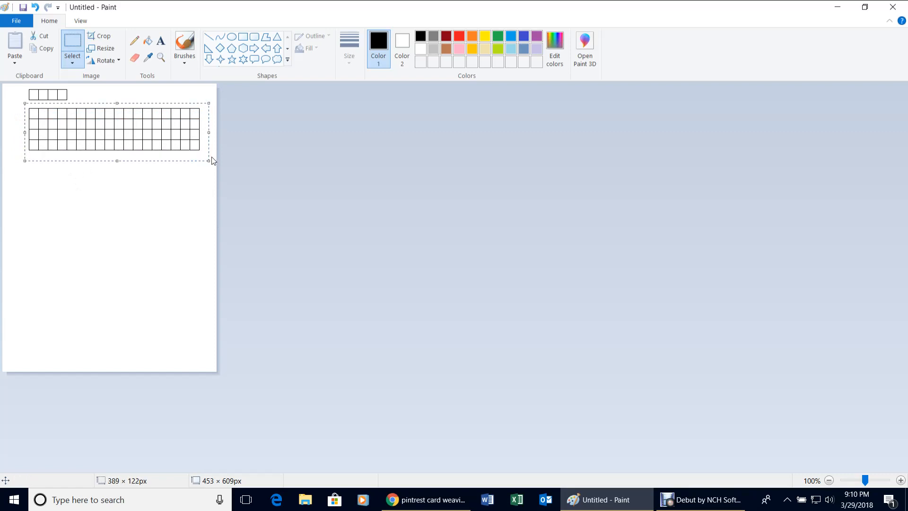
pyautogui.press('Down')
pyautogui.press('Down')
pyautogui.press('Down')
pyautogui.press('Down')
pyautogui.press('Down')
pyautogui.press('Down')
pyautogui.press('Down')
pyautogui.press('Down')
pyautogui.press('Down')
pyautogui.press('Down')
pyautogui.press('Down')
pyautogui.press('Down')
pyautogui.press('Down')
pyautogui.press('Down')
pyautogui.press('Down')
pyautogui.press('Down')
pyautogui.press('Down')
pyautogui.press('Down')
pyautogui.press('Down')
pyautogui.press('Down')
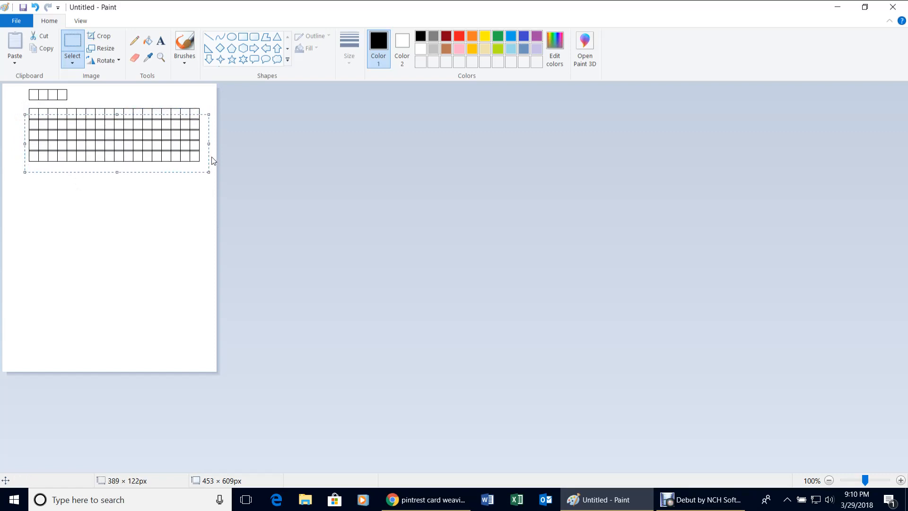
pyautogui.press('Down')
pyautogui.press('Down')
pyautogui.press('Down')
pyautogui.press('Down')
pyautogui.press('Down')
pyautogui.press('Down')
pyautogui.press('Down')
pyautogui.press('Down')
pyautogui.press('Down')
pyautogui.press('Down')
pyautogui.press('Down')
pyautogui.press('Down')
pyautogui.press('Down')
pyautogui.press('Down')
pyautogui.press('Down')
pyautogui.press('Down')
pyautogui.press('Down')
pyautogui.press('Down')
pyautogui.press('Down')
pyautogui.press('Down')
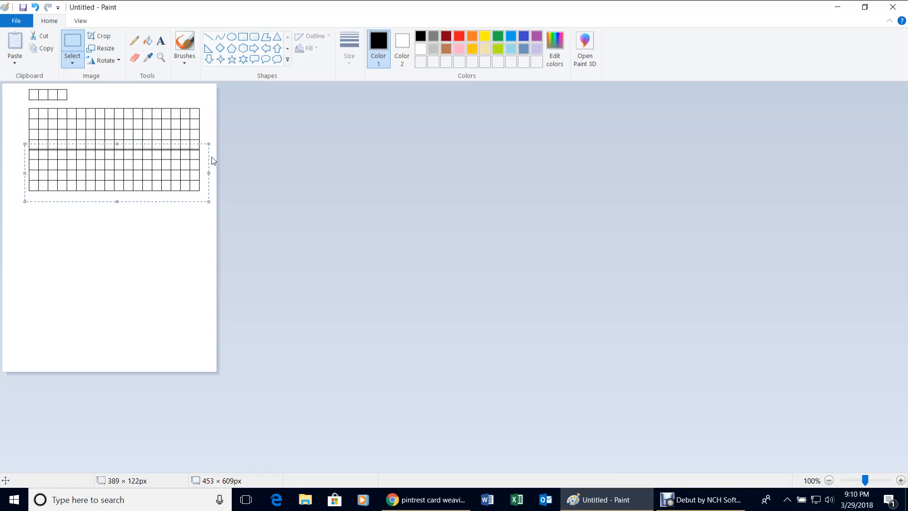
pyautogui.press('Up')
pyautogui.press('Up')
pyautogui.press('Up')
pyautogui.press('Up')
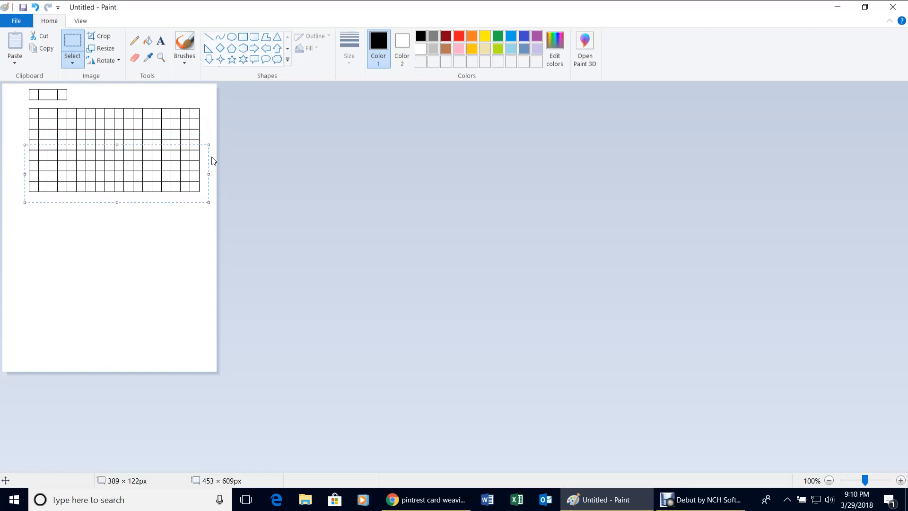
# Shift the grid to the canvas's left edge and crop the canvas to 389 × 245px.
pyautogui.click(158, 253)
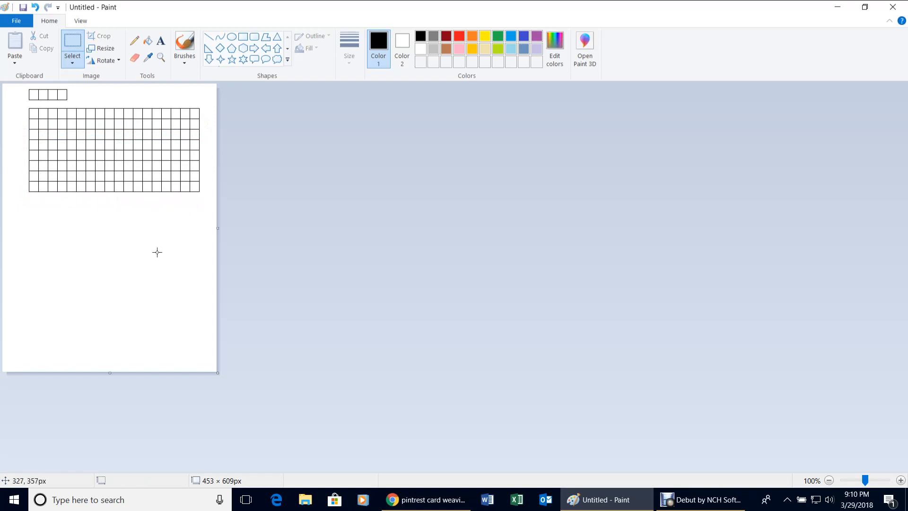
pyautogui.moveTo(22, 85); pyautogui.dragTo(207, 202)
pyautogui.moveTo(137, 150); pyautogui.dragTo(119, 149)
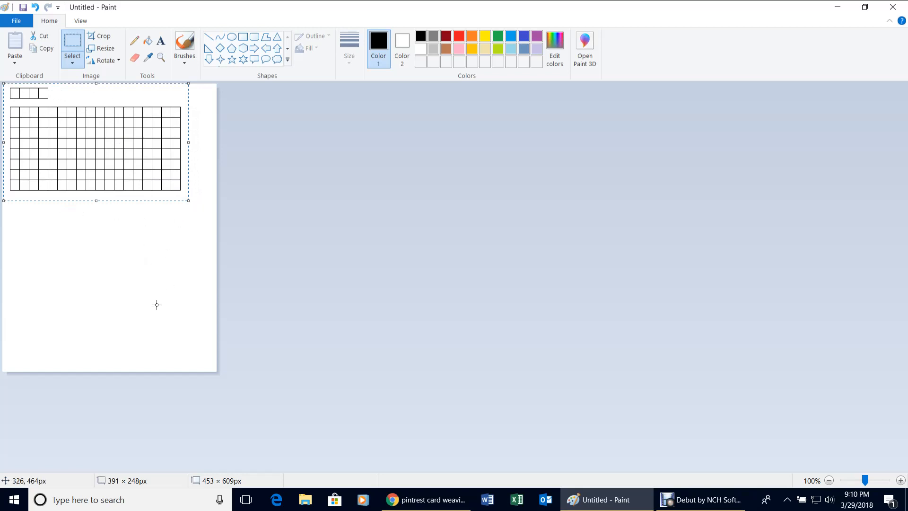
pyautogui.click(191, 347)
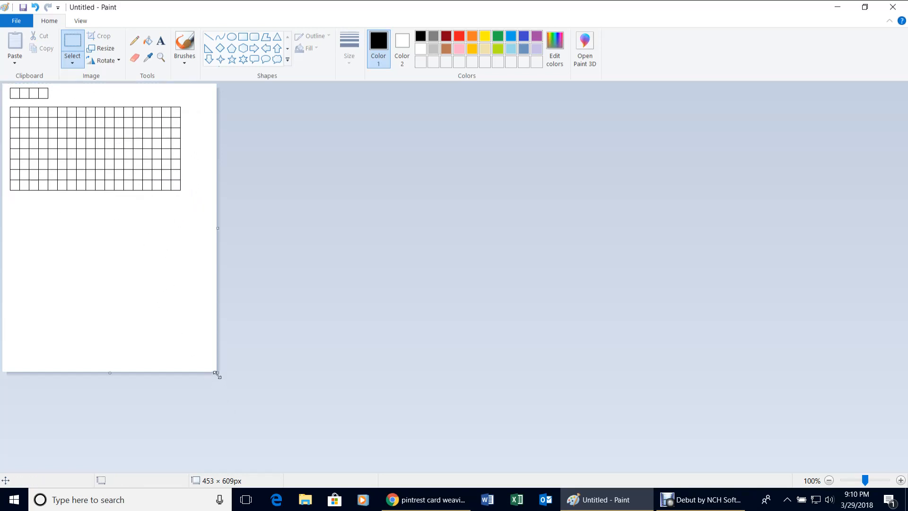
pyautogui.moveTo(217, 373); pyautogui.dragTo(187, 199)
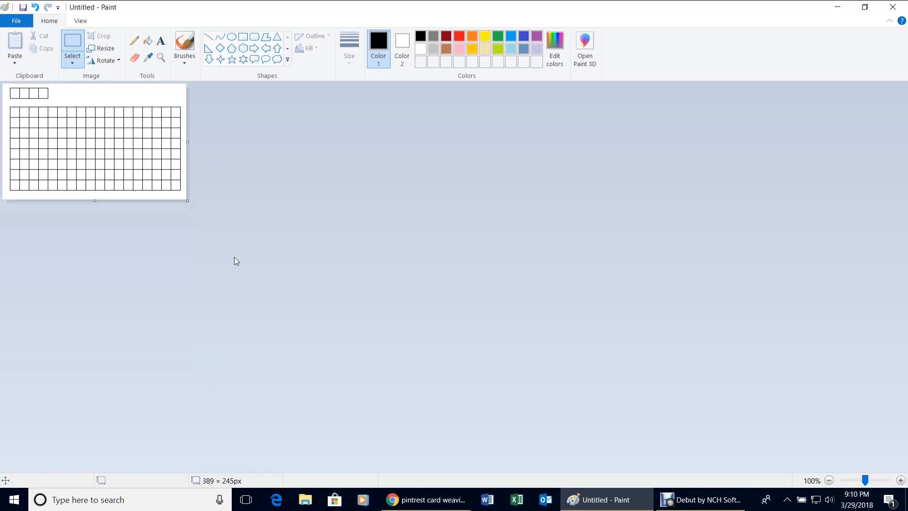
# Save the picture as PNG '18 x 8 grid.png' and minimize Paint.
pyautogui.click(19, 21)
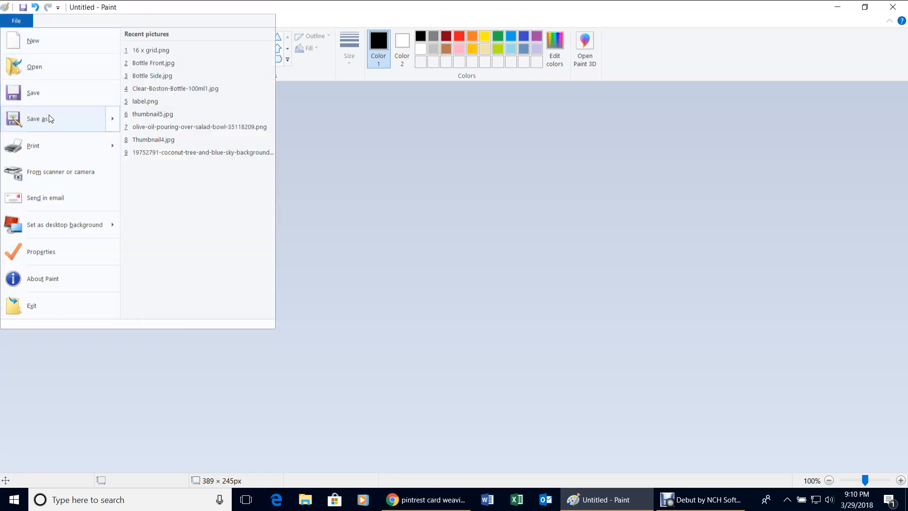
pyautogui.moveTo(51, 119)
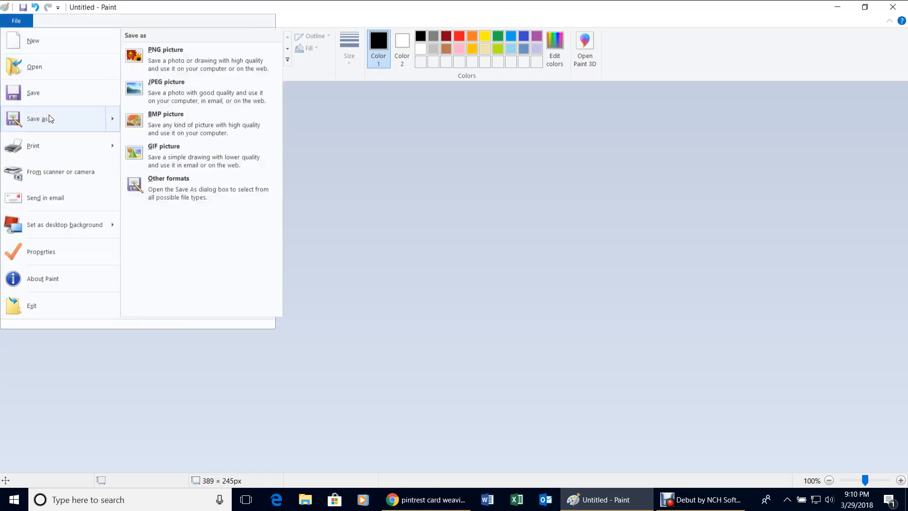
pyautogui.click(159, 54)
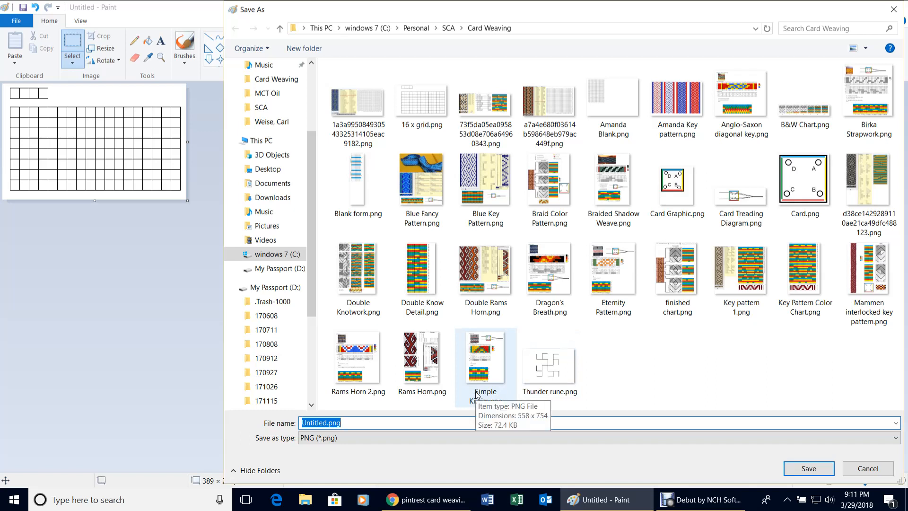
pyautogui.write('18 x 8 grid')
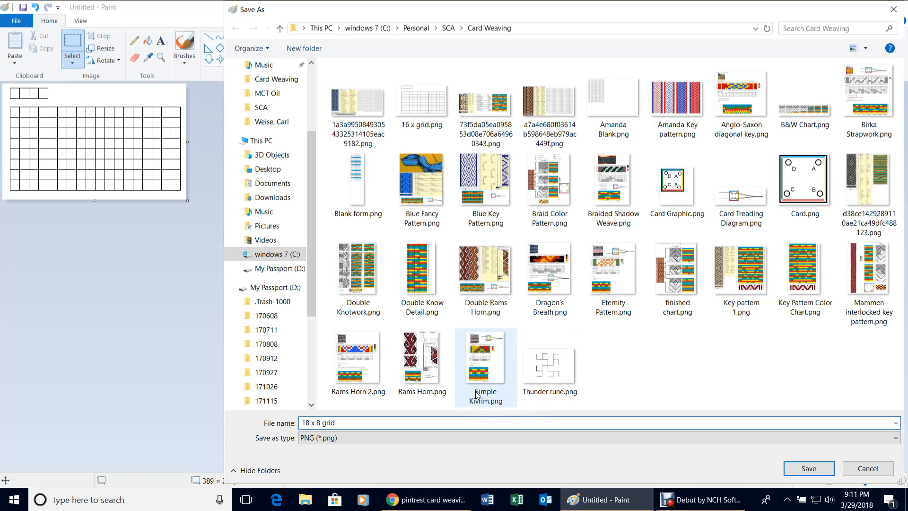
pyautogui.press('Return')
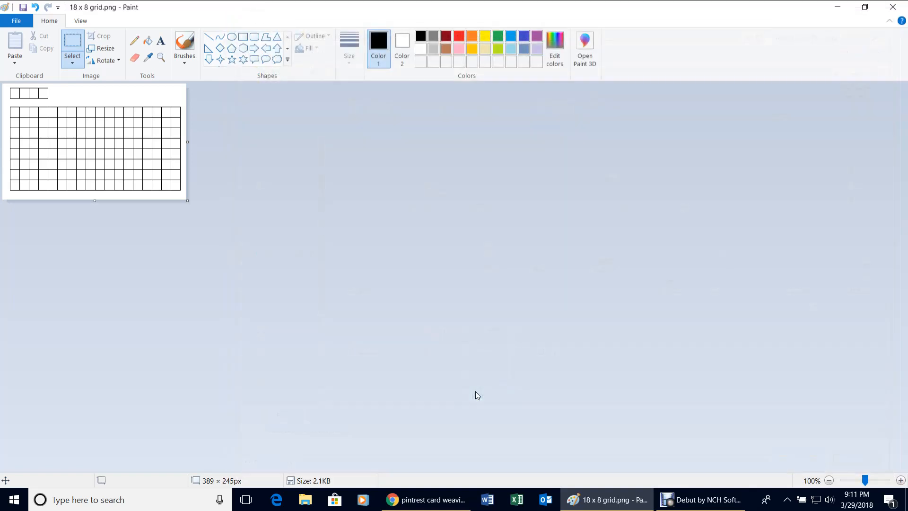
pyautogui.click(838, 9)
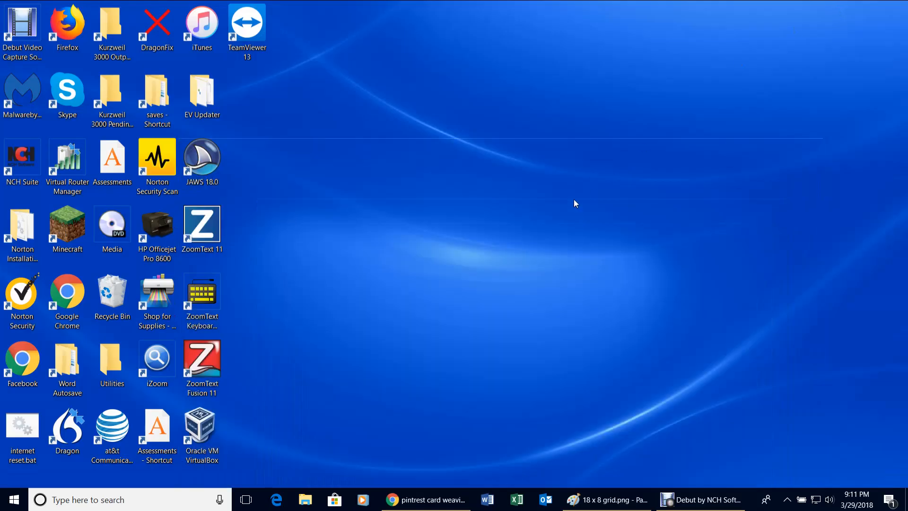
# Return to Chrome and open Pinterest's 'Card weaving patterns' pin results.
pyautogui.click(428, 502)
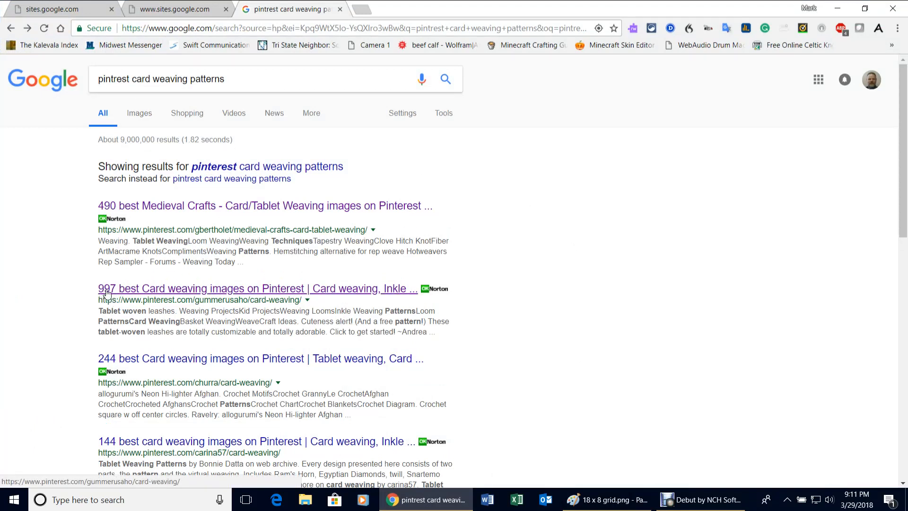
pyautogui.click(271, 297)
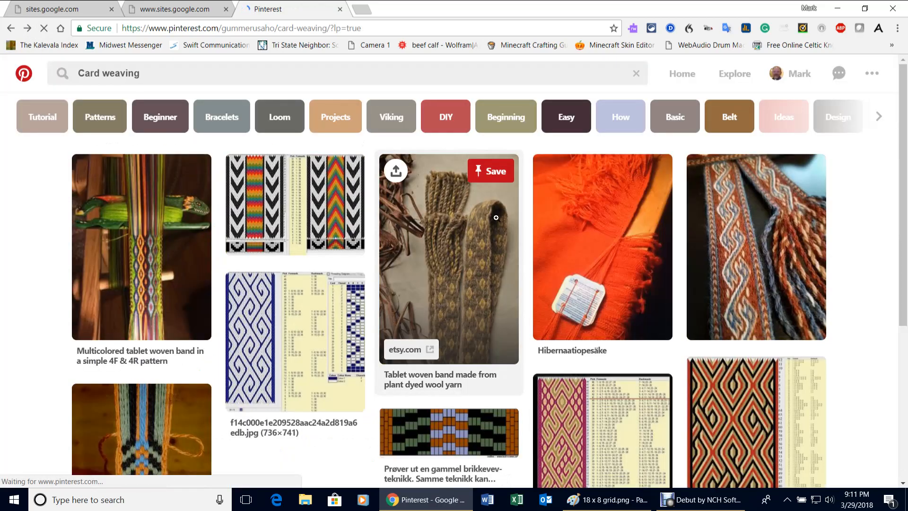
pyautogui.click(113, 117)
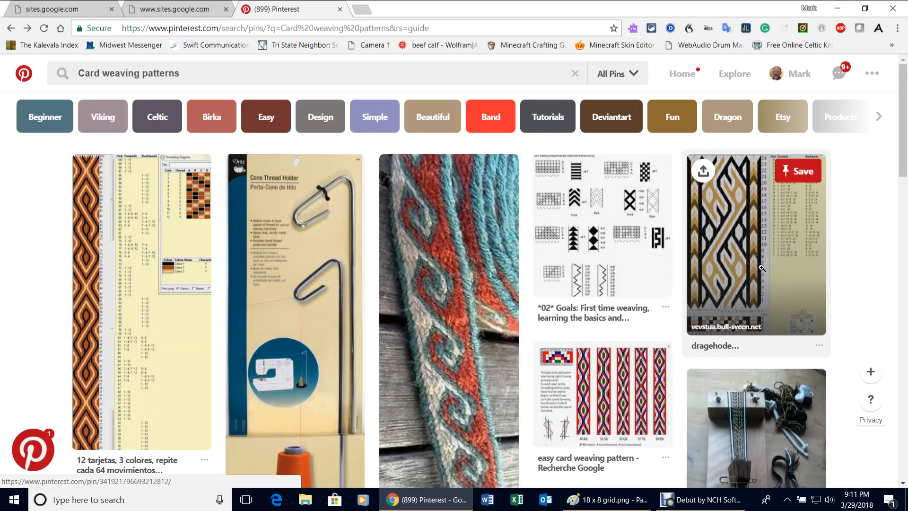
# Open the dragehode pin's source page and view the lopende_hund_18-brikker-a.jpg chart full-size.
pyautogui.click(744, 250)
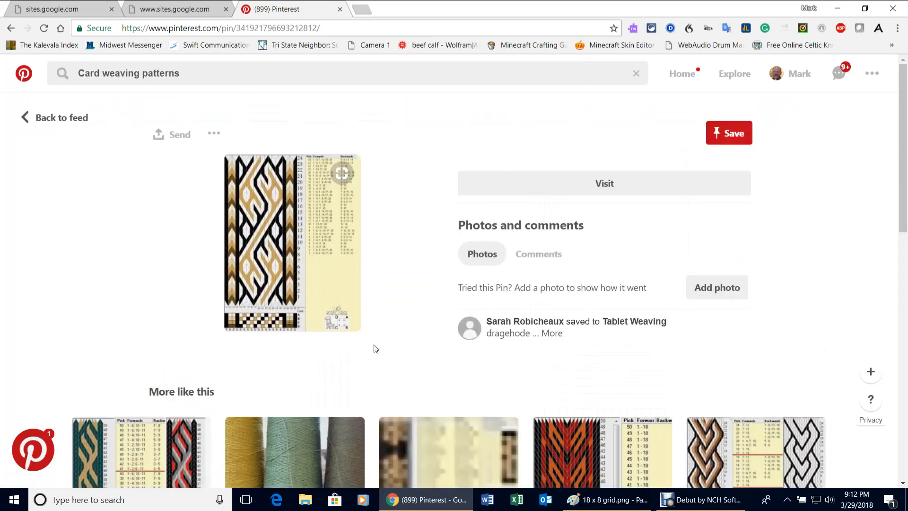
pyautogui.click(277, 253)
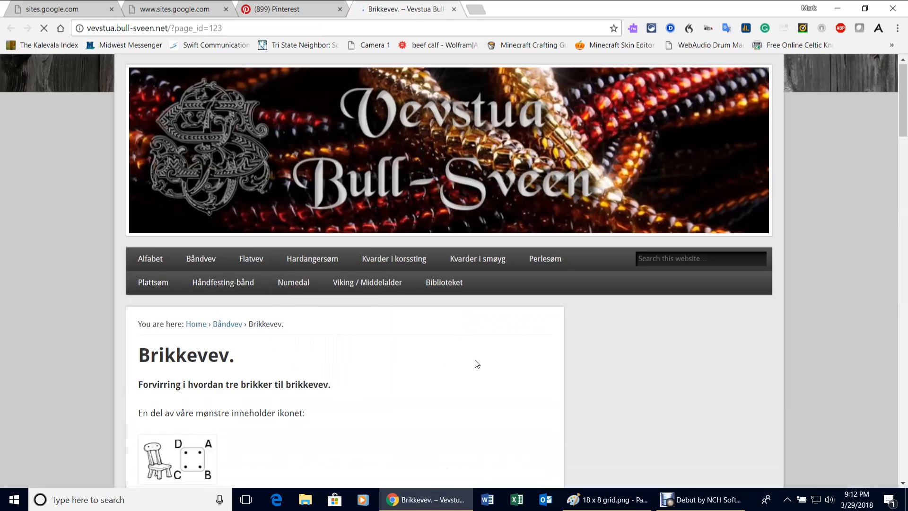
pyautogui.scroll(-12, 477, 363)
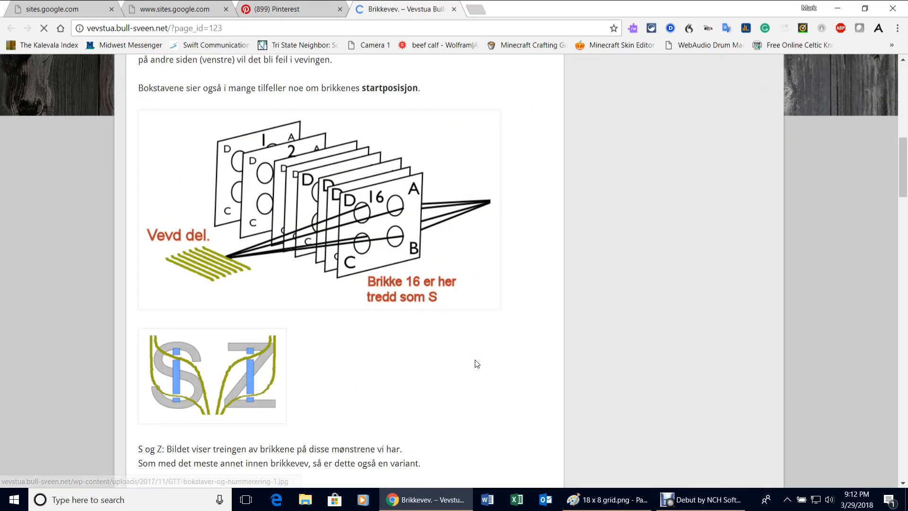
pyautogui.scroll(-10, 477, 363)
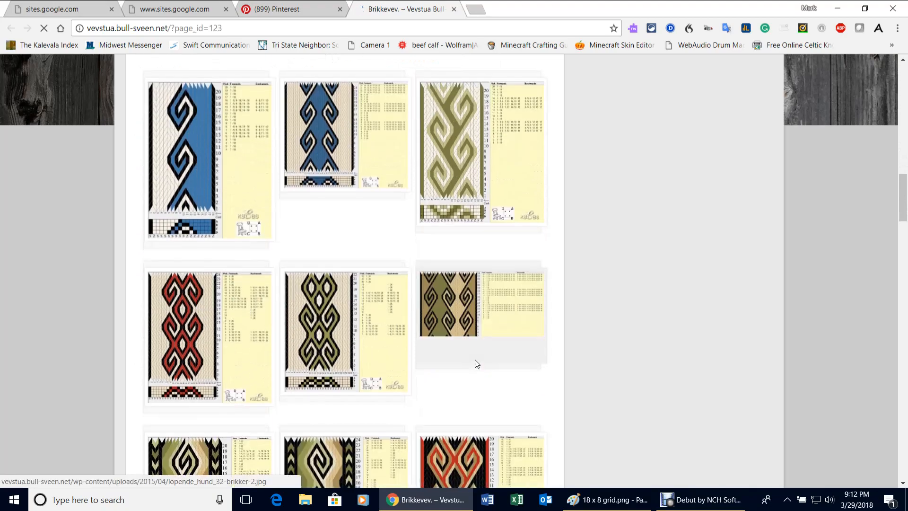
pyautogui.scroll(-9, 476, 363)
pyautogui.scroll(6, 476, 363)
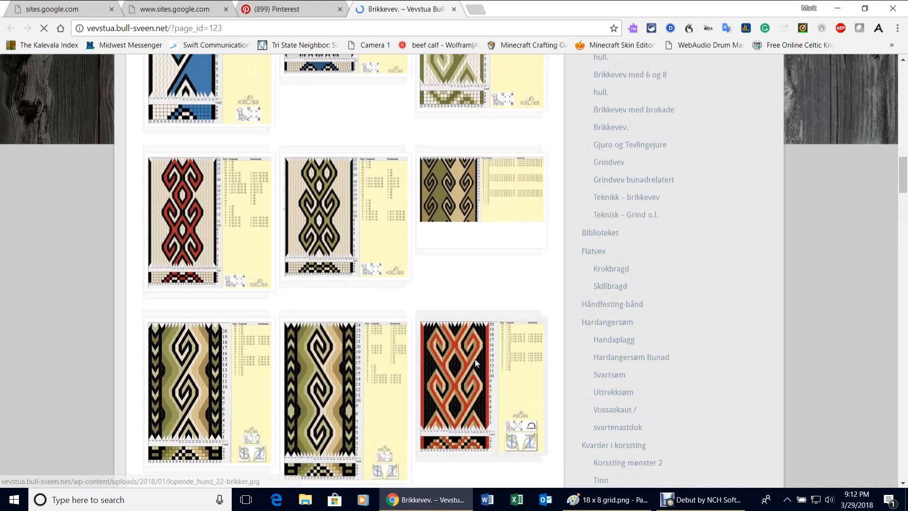
pyautogui.scroll(6, 475, 360)
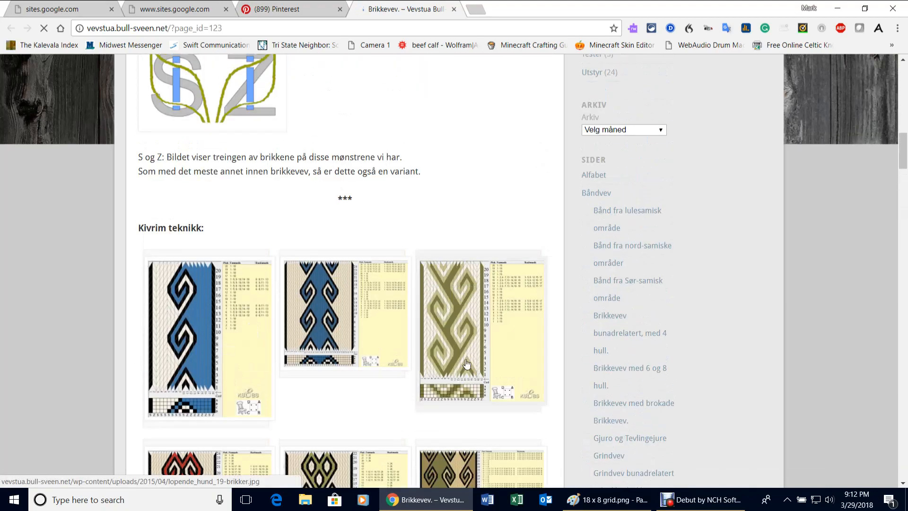
pyautogui.click(215, 325)
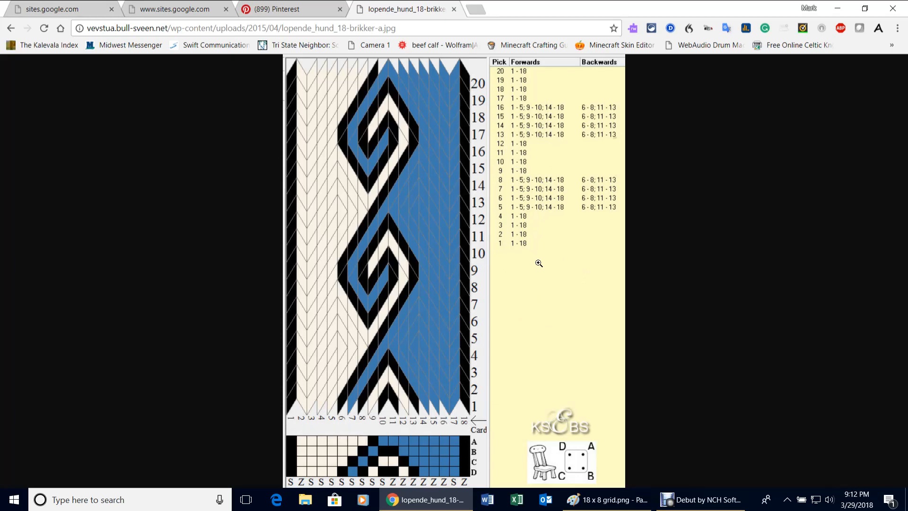
# Start saving the blue chart image and browse to the Personal folder.
pyautogui.rightClick(430, 281)
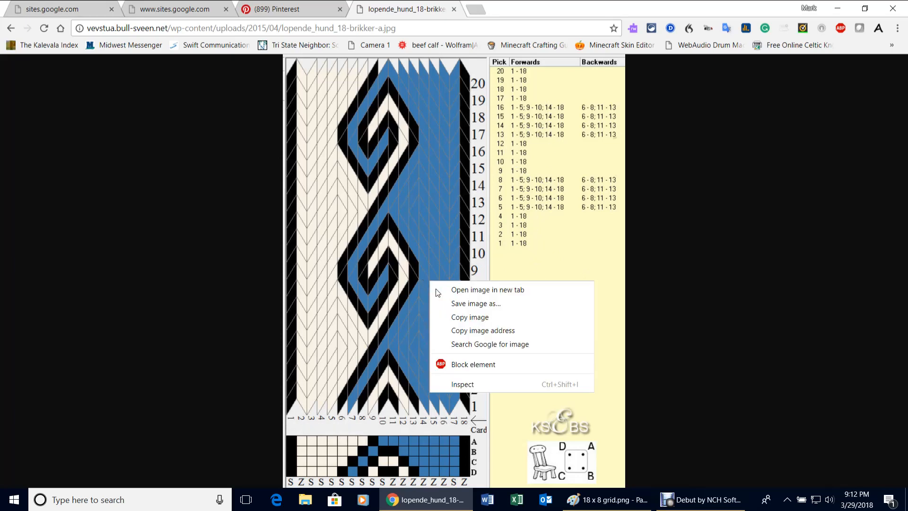
pyautogui.click(472, 304)
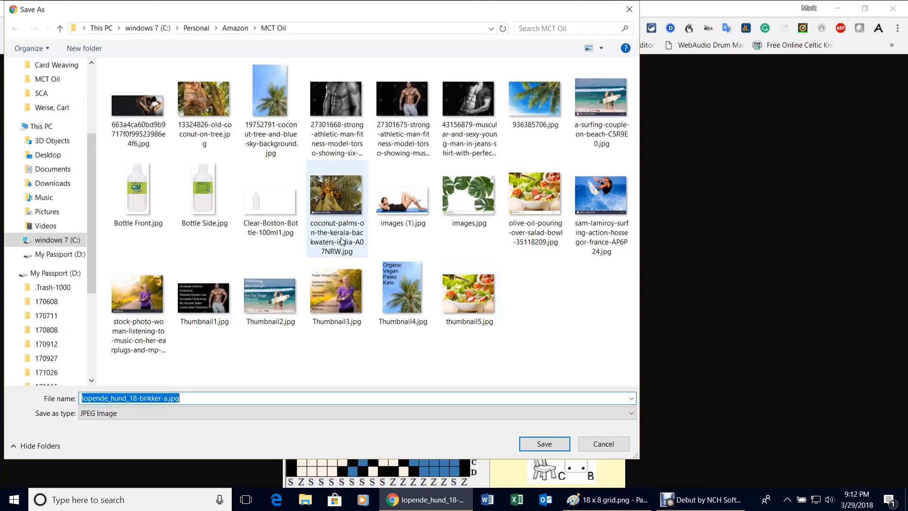
pyautogui.click(42, 94)
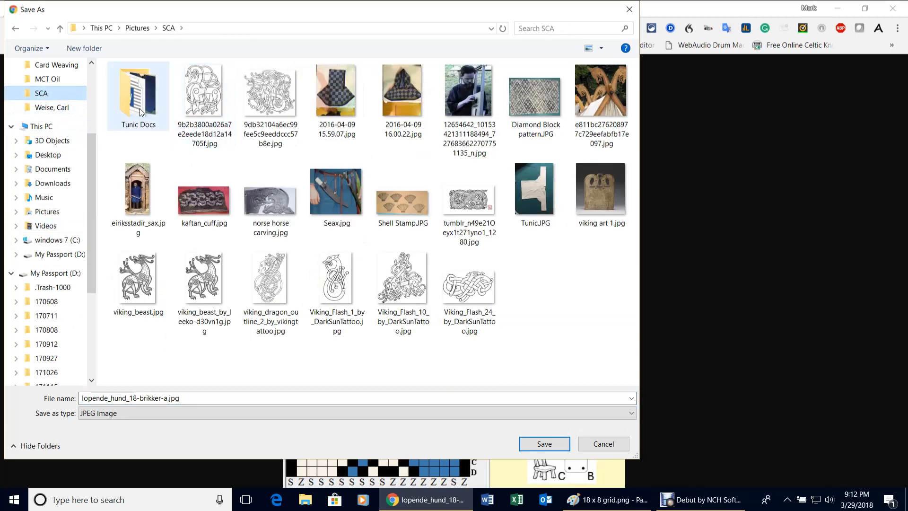
pyautogui.scroll(3, 63, 128)
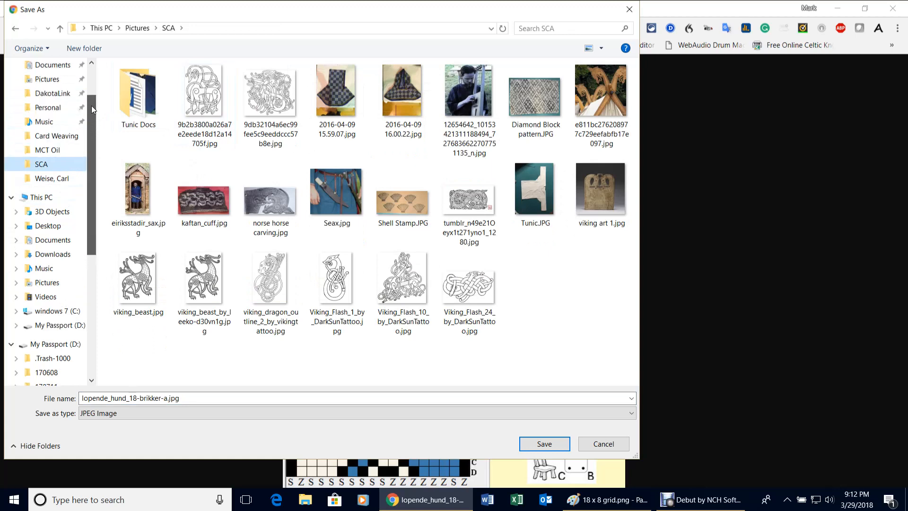
pyautogui.click(52, 136)
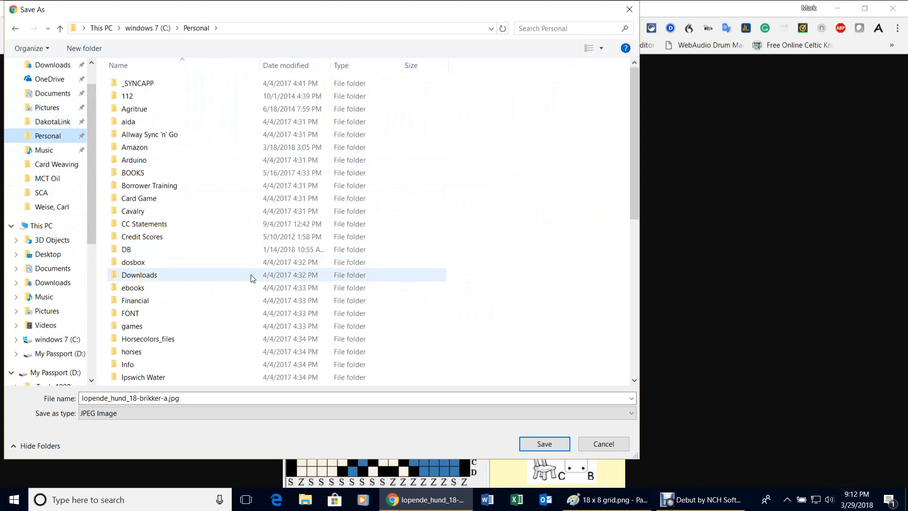
# Save lopende_hund_18-brikker-a.jpg into SCA > Card Weaving under its suggested name.
pyautogui.scroll(-7, 251, 276)
pyautogui.scroll(-2, 251, 277)
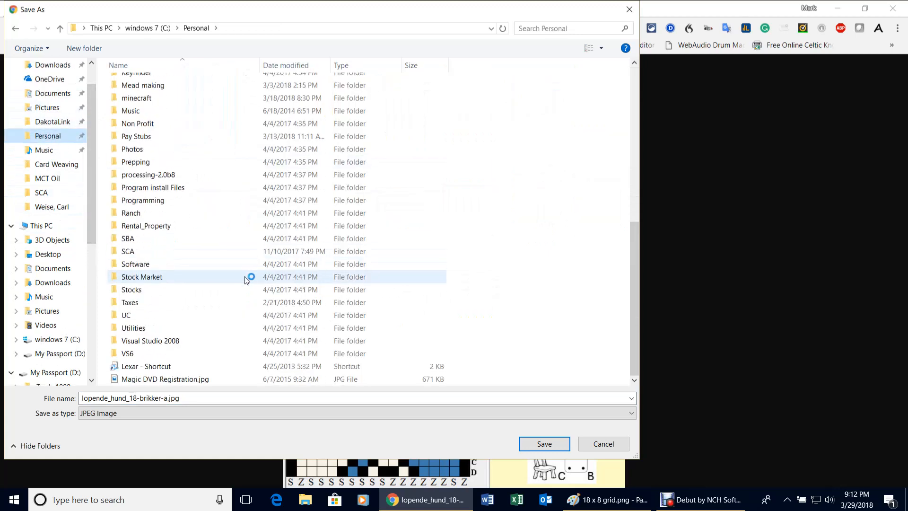
pyautogui.doubleClick(147, 251)
pyautogui.doubleClick(143, 85)
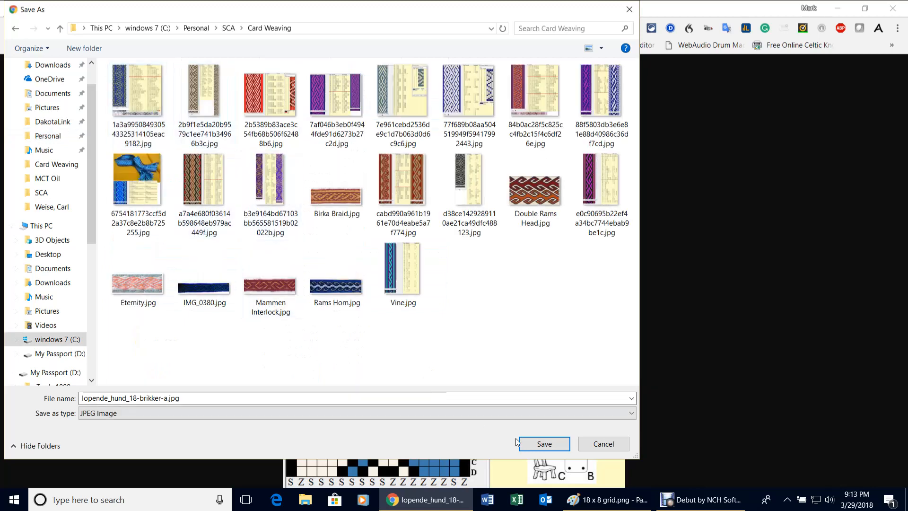
pyautogui.click(197, 403)
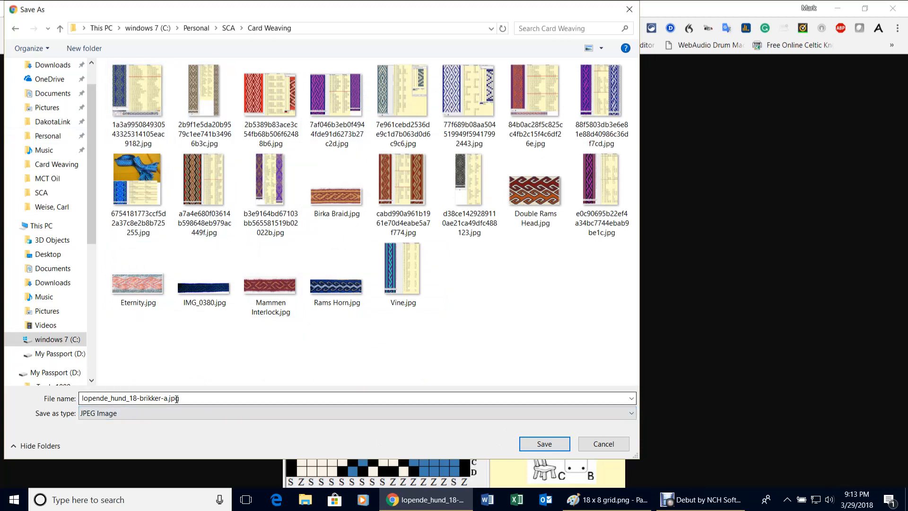
pyautogui.doubleClick(161, 398)
pyautogui.click(190, 399)
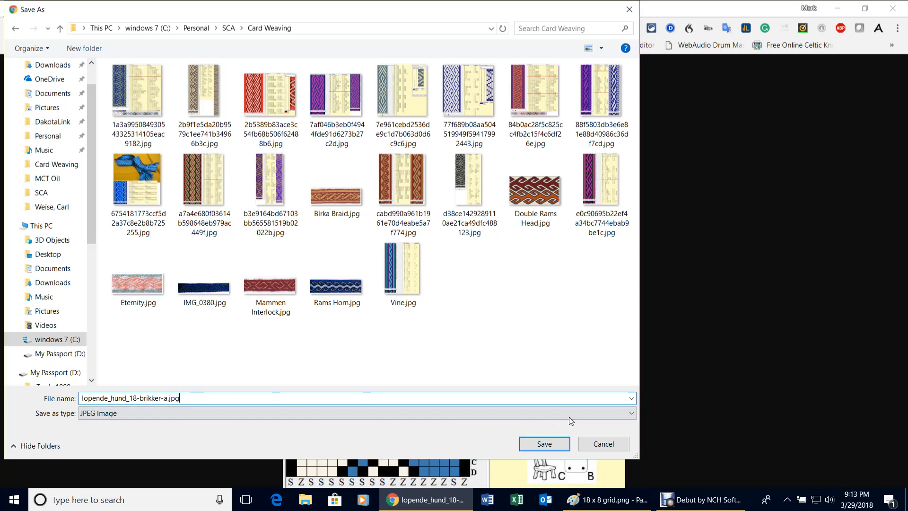
pyautogui.click(545, 444)
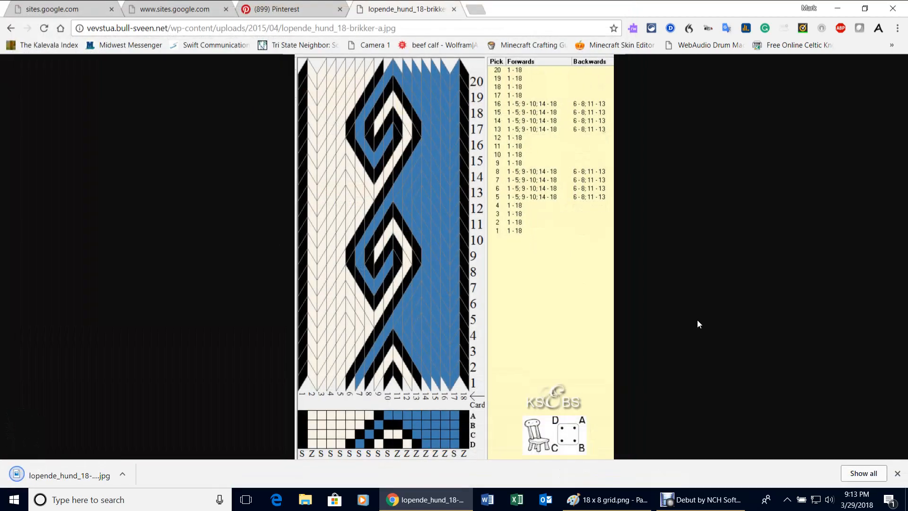
# Switch back to Paint and open lopende_hund_18-brikker-a.jpg from the Card Weaving folder.
pyautogui.click(841, 7)
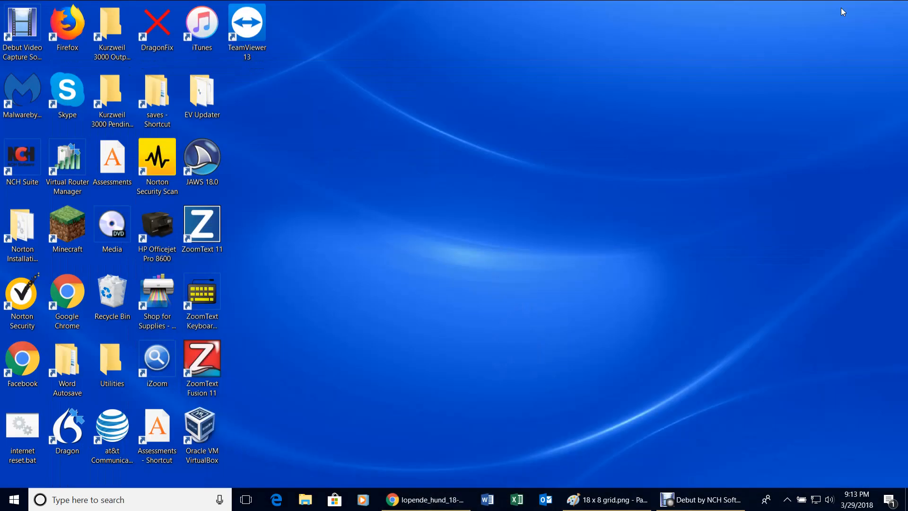
pyautogui.click(615, 501)
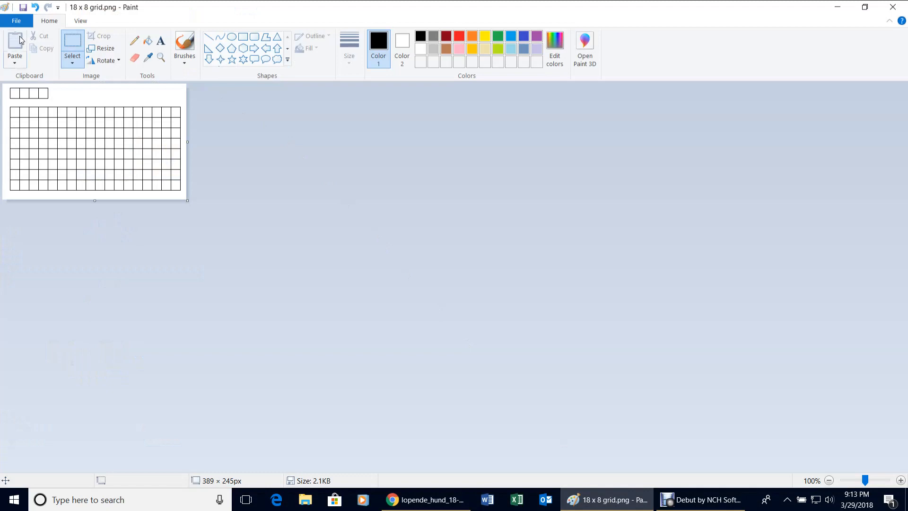
pyautogui.click(22, 20)
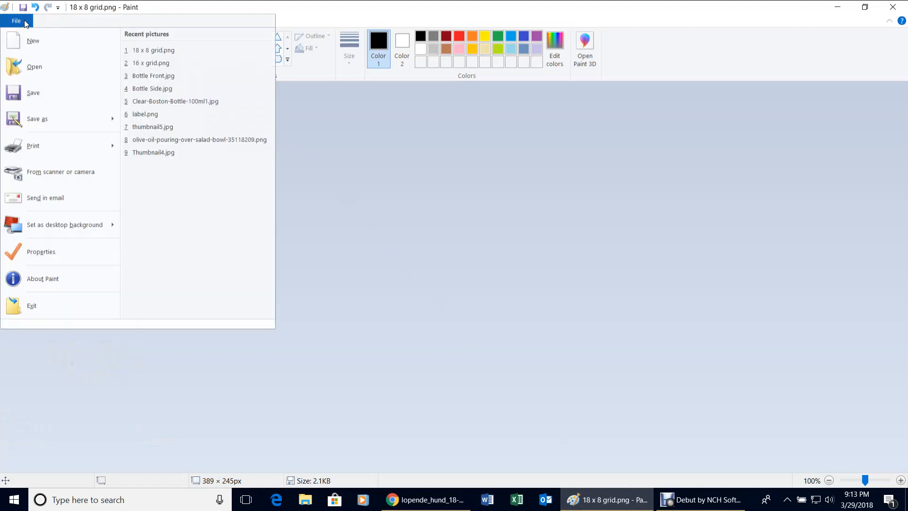
pyautogui.click(33, 67)
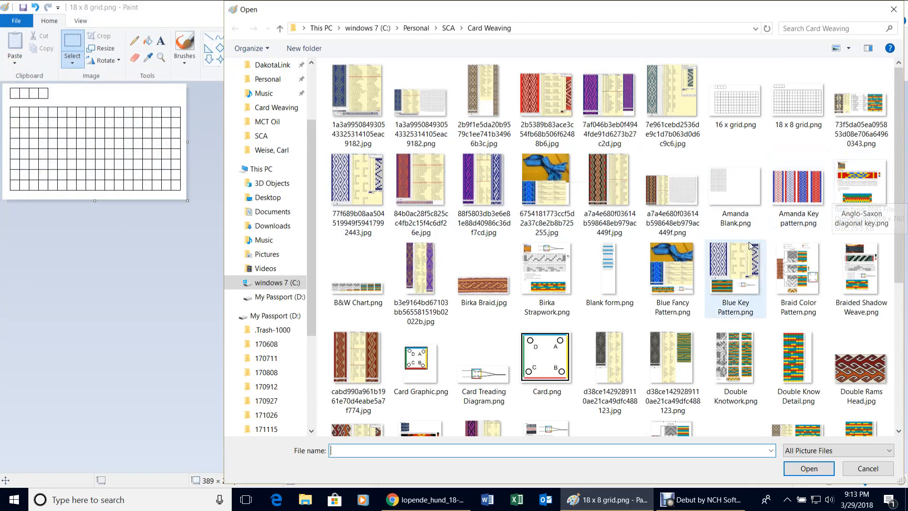
pyautogui.scroll(-5, 738, 265)
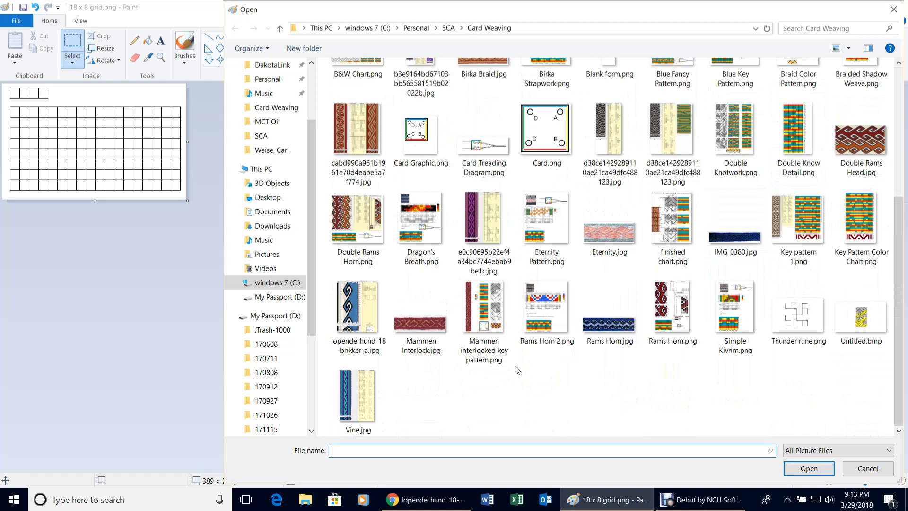
pyautogui.doubleClick(357, 307)
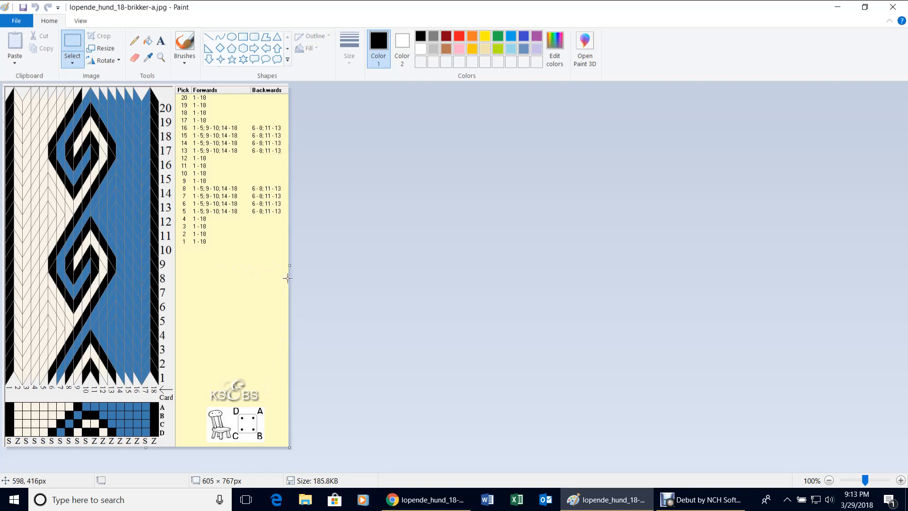
# Widen the chart canvas to 1031 px and paste in 18 x 8 grid.png from file.
pyautogui.moveTo(290, 265); pyautogui.dragTo(491, 265)
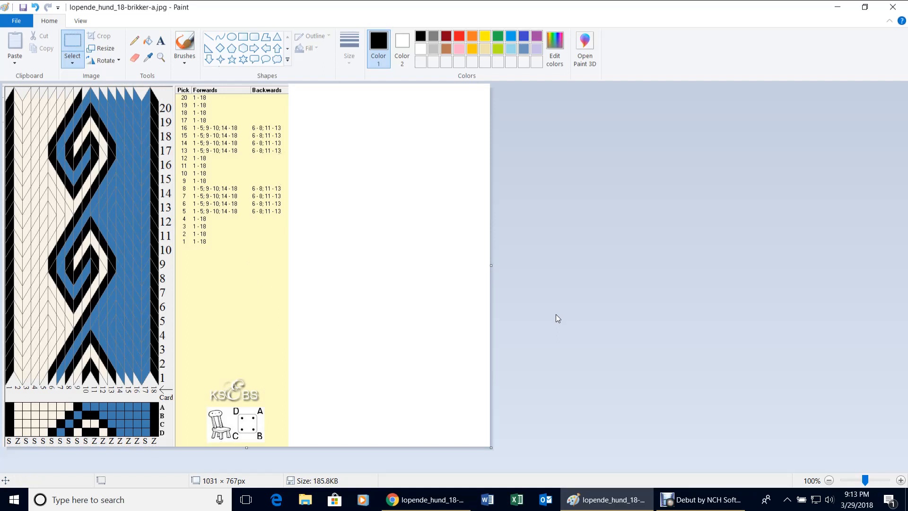
pyautogui.click(13, 61)
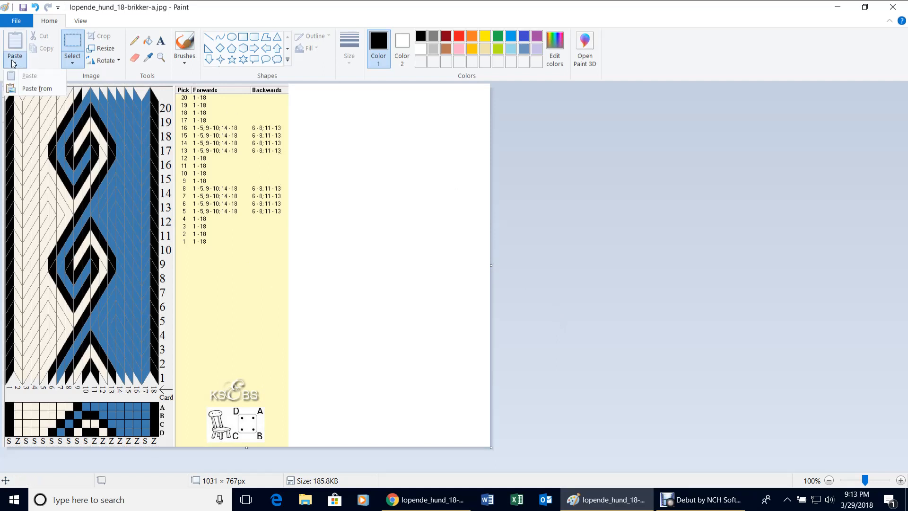
pyautogui.click(39, 90)
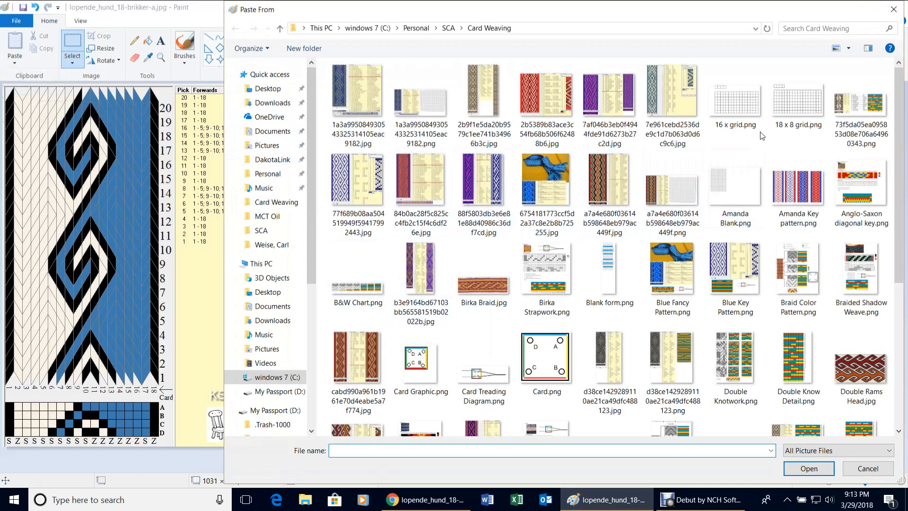
pyautogui.doubleClick(798, 100)
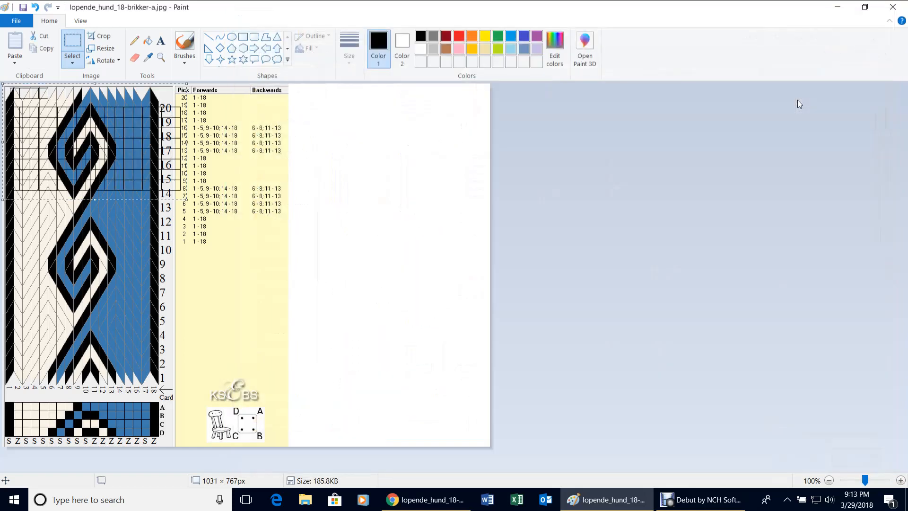
# Place the pasted grid in the blank area right of the chart and fill with yellow.
pyautogui.moveTo(136, 143); pyautogui.dragTo(428, 295)
pyautogui.click(423, 180)
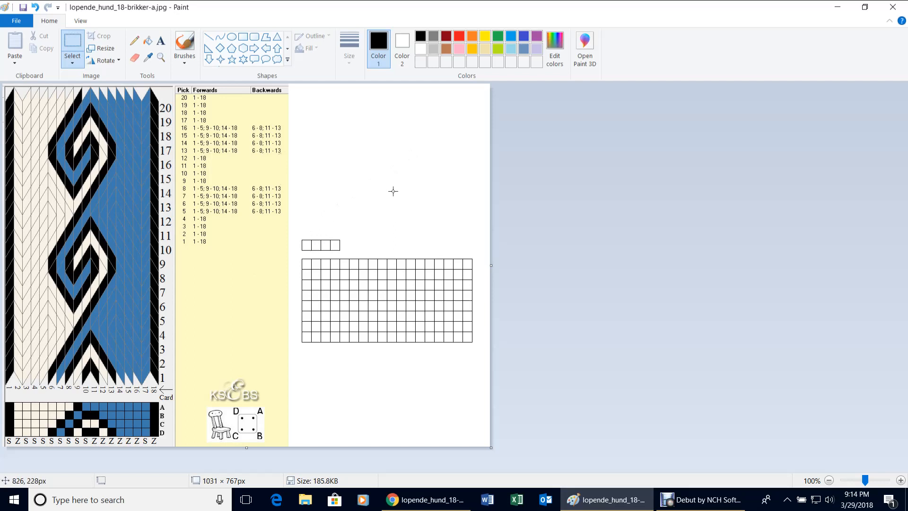
pyautogui.click(486, 37)
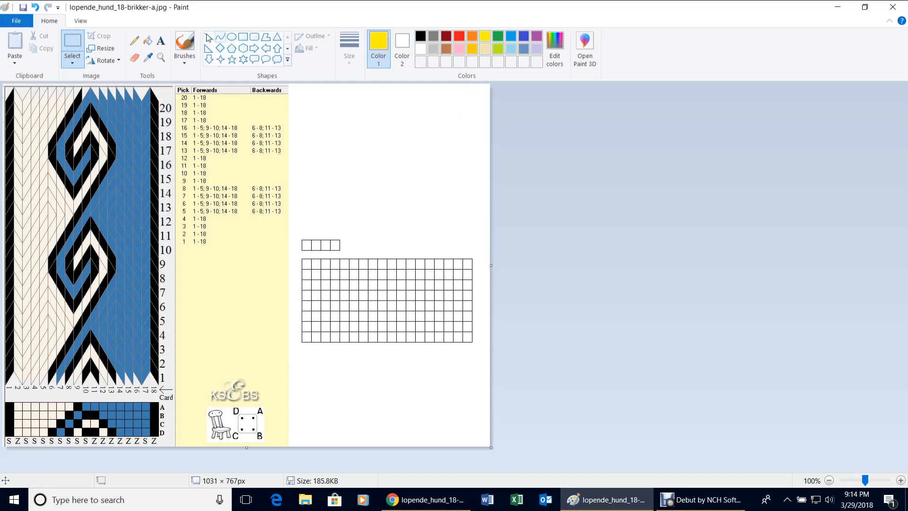
pyautogui.click(148, 43)
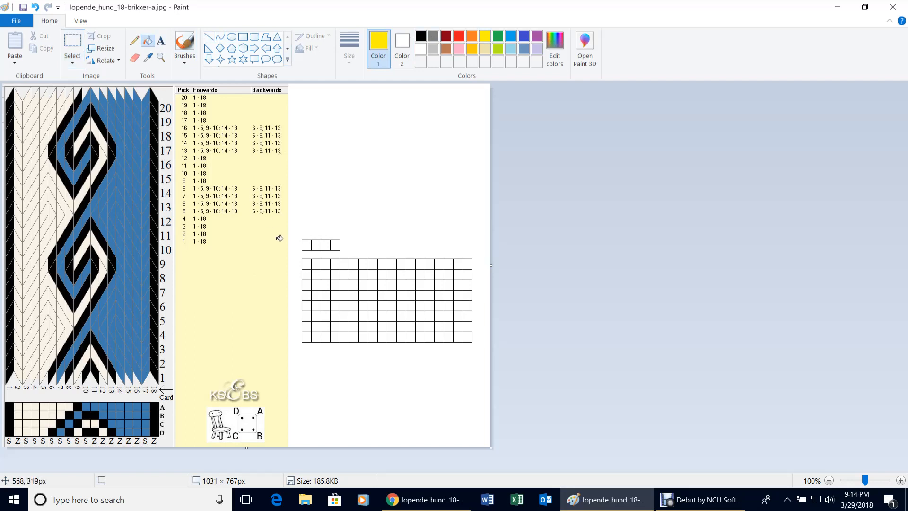
# Fill the four colour-key boxes above the grid yellow, red, green and blue.
pyautogui.click(310, 246)
pyautogui.click(464, 38)
pyautogui.click(317, 244)
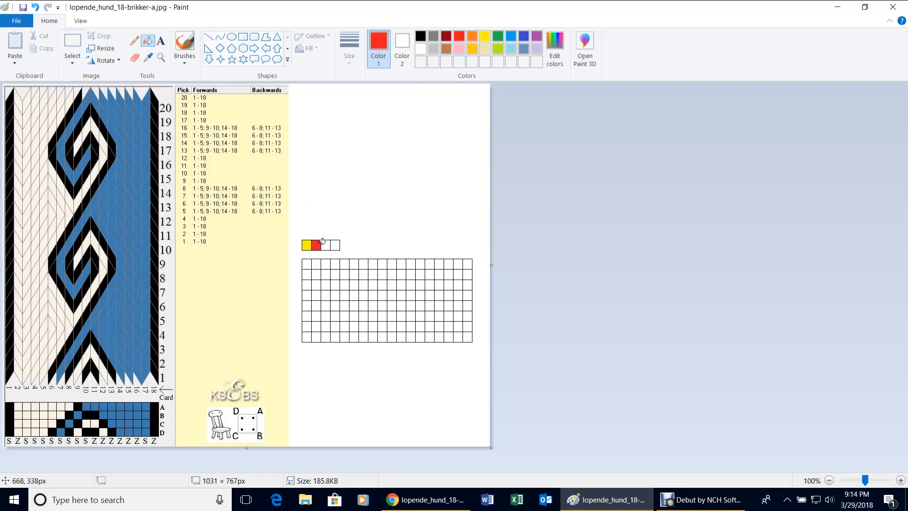
pyautogui.click(501, 36)
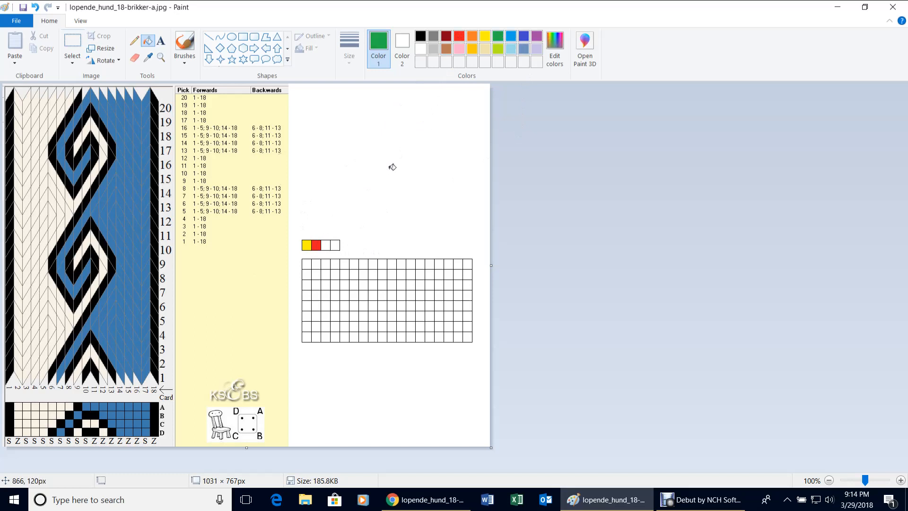
pyautogui.click(326, 245)
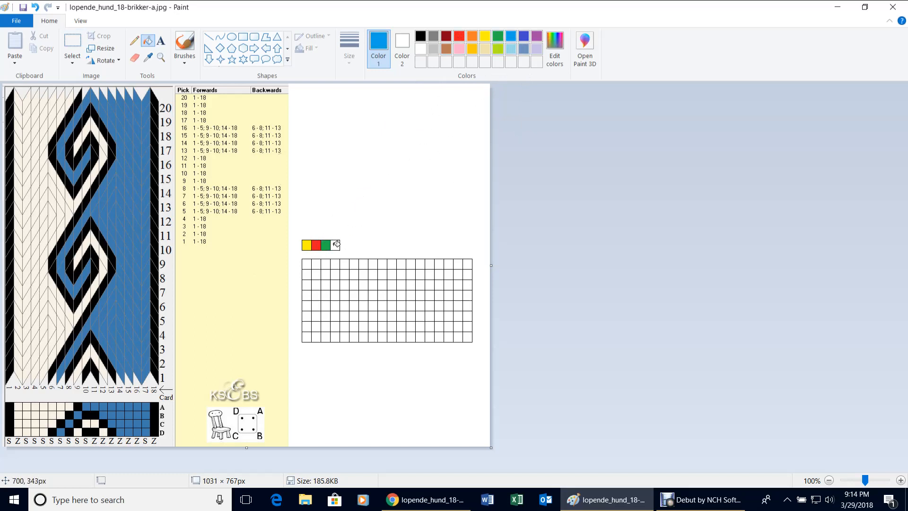
pyautogui.click(336, 245)
# Fill all 18 cells of the grid's bottom row yellow.
pyautogui.click(484, 37)
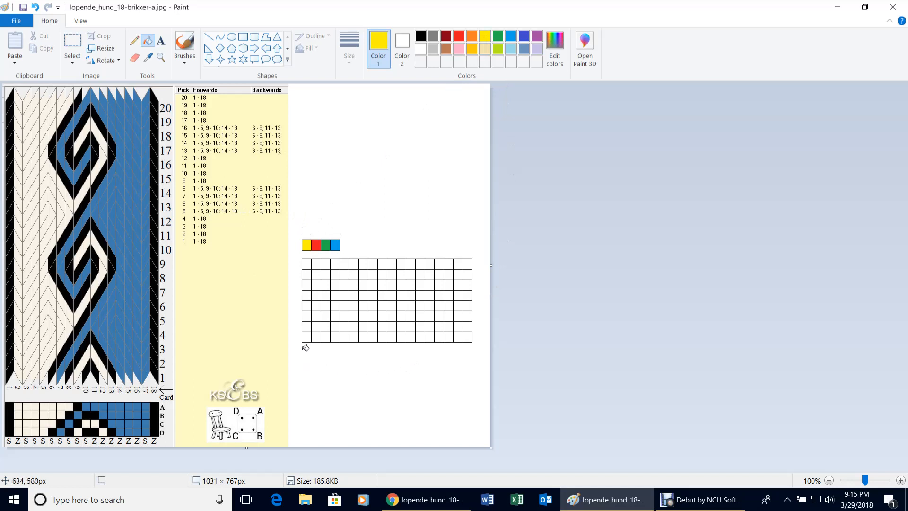
pyautogui.click(306, 337)
pyautogui.click(316, 336)
pyautogui.click(326, 335)
pyautogui.click(336, 336)
pyautogui.click(345, 337)
pyautogui.click(354, 336)
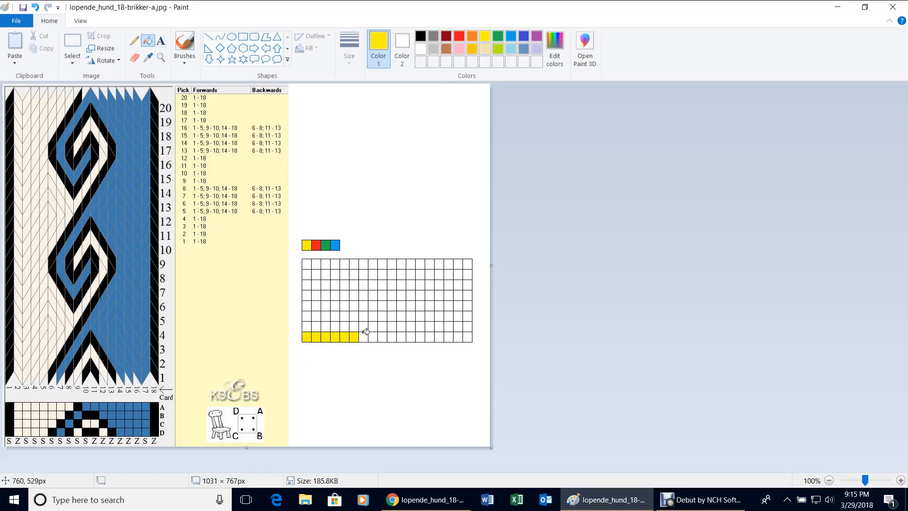
pyautogui.click(364, 336)
pyautogui.click(374, 336)
pyautogui.click(382, 336)
pyautogui.click(392, 336)
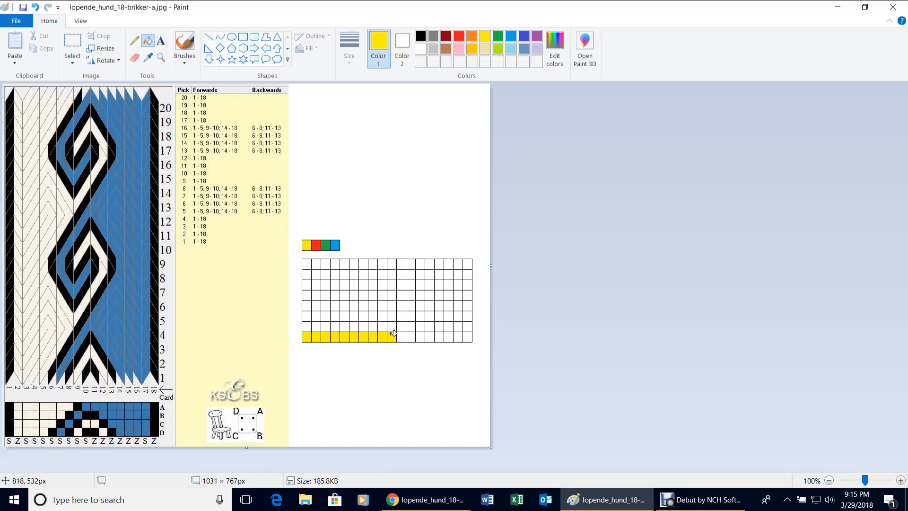
pyautogui.click(401, 336)
pyautogui.click(411, 335)
pyautogui.click(420, 336)
pyautogui.click(430, 336)
pyautogui.click(439, 336)
pyautogui.click(448, 336)
pyautogui.click(458, 336)
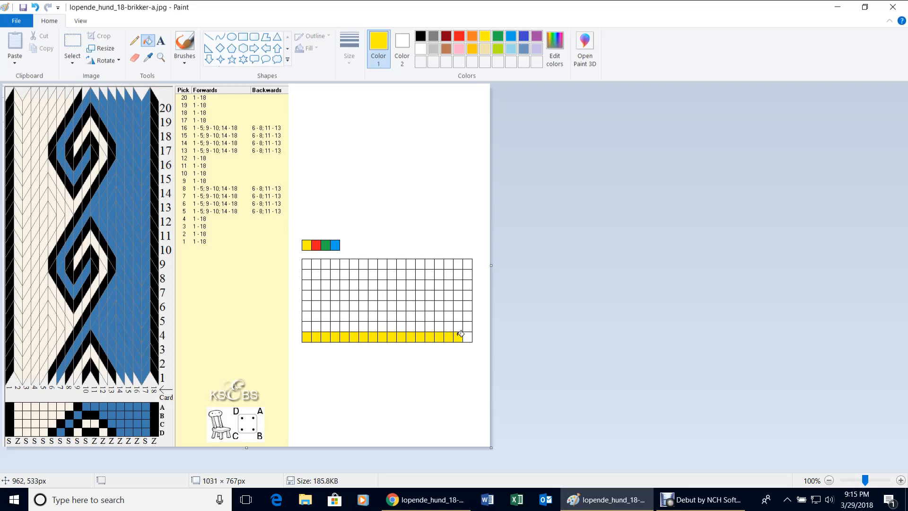
pyautogui.click(468, 335)
# Fill all 18 cells of the second row red.
pyautogui.click(460, 38)
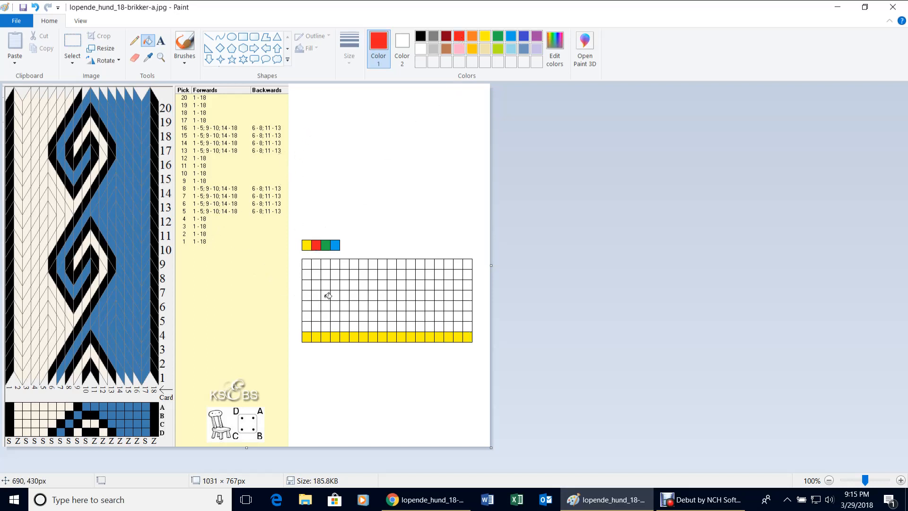
pyautogui.click(306, 326)
pyautogui.click(316, 327)
pyautogui.click(326, 327)
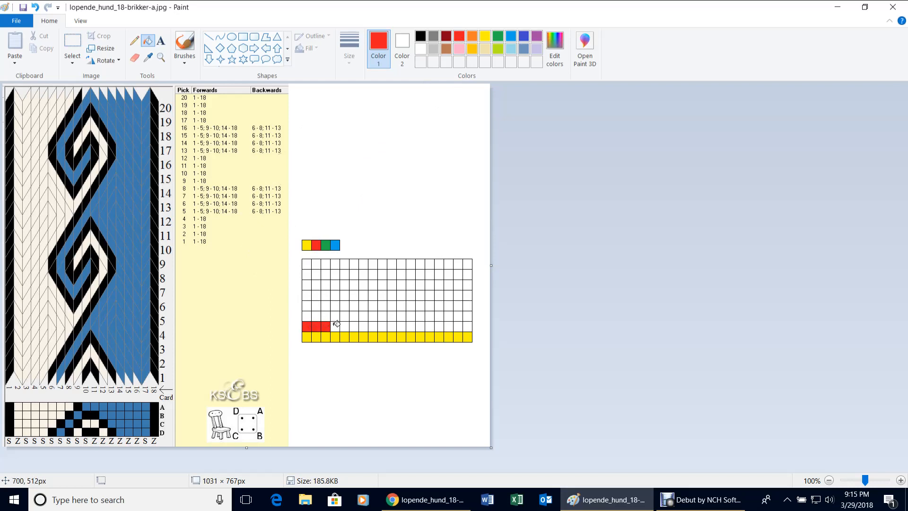
pyautogui.click(336, 326)
pyautogui.click(345, 326)
pyautogui.click(354, 326)
pyautogui.click(365, 326)
pyautogui.click(373, 326)
pyautogui.click(382, 326)
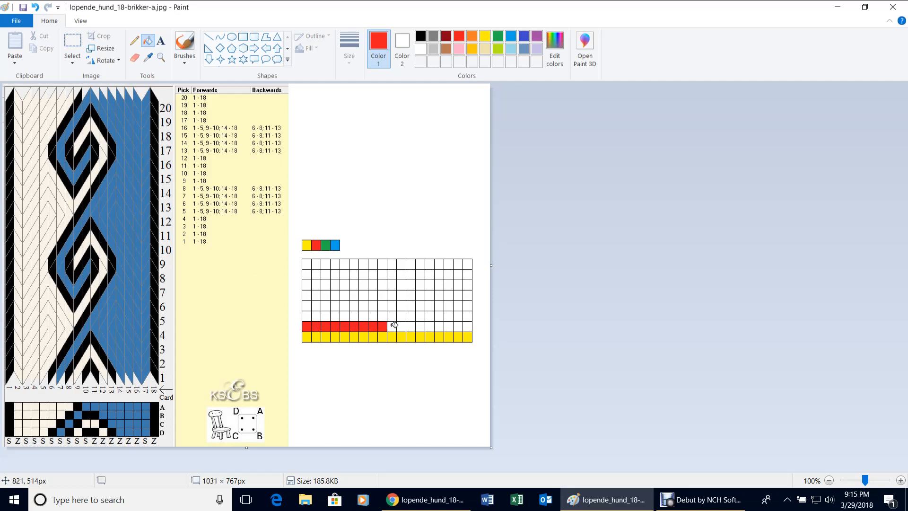
pyautogui.click(392, 325)
pyautogui.click(402, 325)
pyautogui.click(410, 325)
pyautogui.click(420, 325)
pyautogui.click(430, 325)
pyautogui.click(439, 325)
pyautogui.click(448, 326)
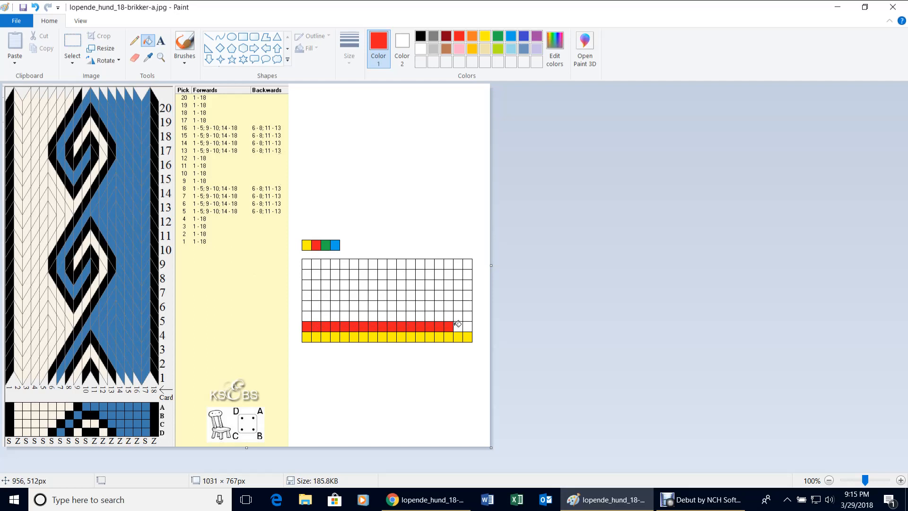
pyautogui.click(459, 326)
pyautogui.click(467, 325)
# Fill all 18 cells of the third row green.
pyautogui.click(497, 37)
pyautogui.click(307, 316)
pyautogui.click(316, 315)
pyautogui.click(325, 315)
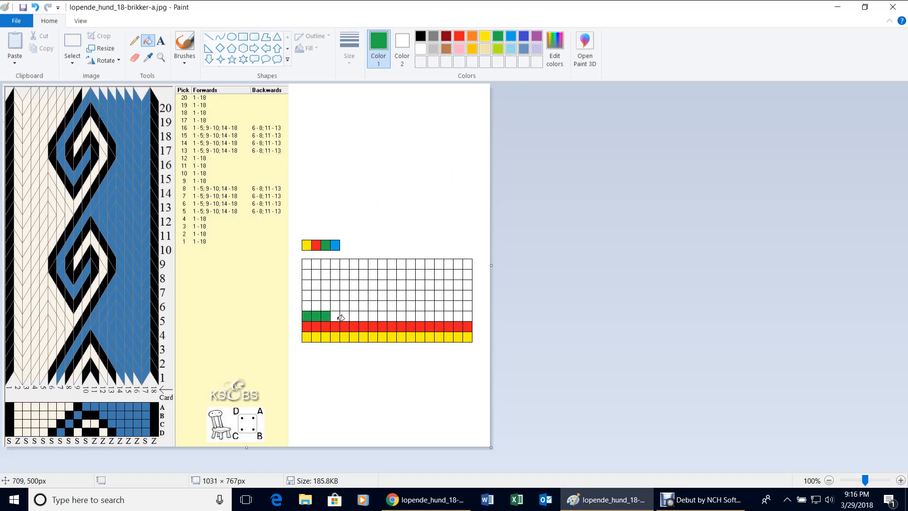
pyautogui.click(336, 315)
pyautogui.click(345, 315)
pyautogui.click(355, 315)
pyautogui.click(364, 315)
pyautogui.click(374, 315)
pyautogui.click(383, 314)
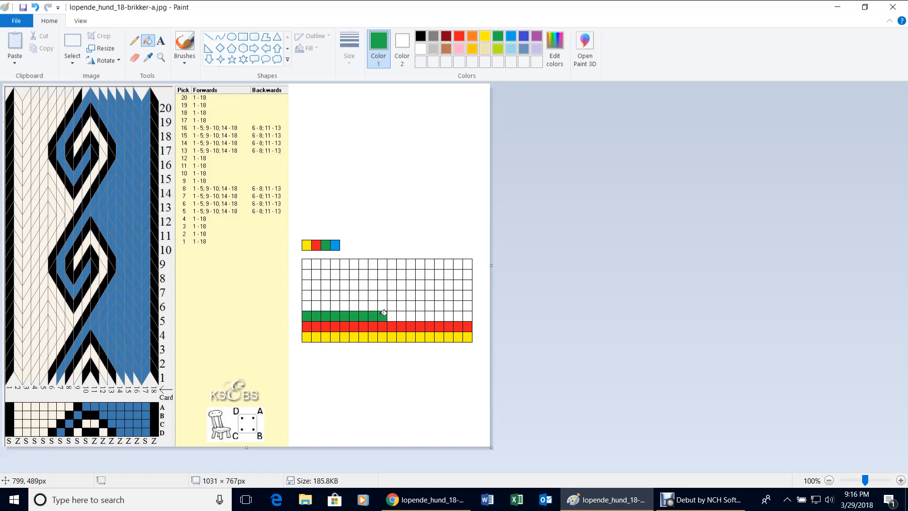
pyautogui.click(393, 314)
pyautogui.click(402, 314)
pyautogui.click(411, 314)
pyautogui.click(420, 314)
pyautogui.click(429, 315)
pyautogui.click(440, 315)
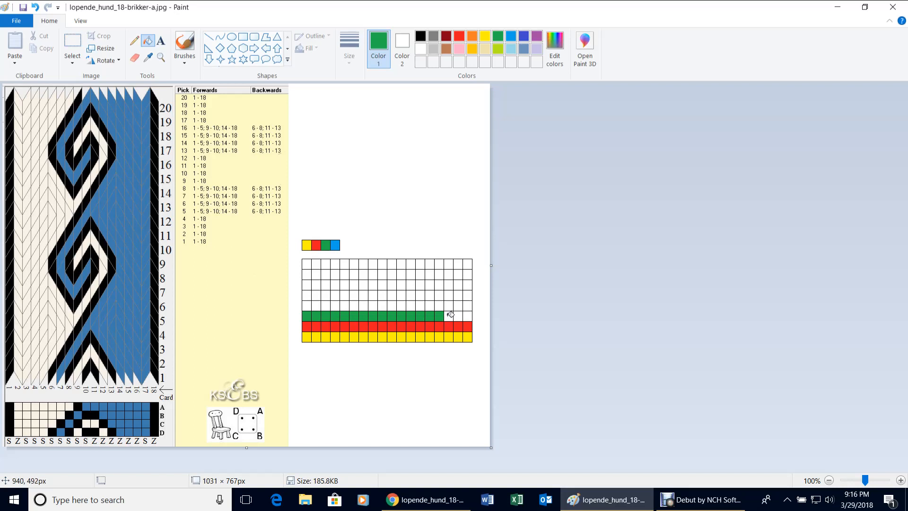
pyautogui.click(450, 315)
pyautogui.click(458, 315)
pyautogui.click(468, 315)
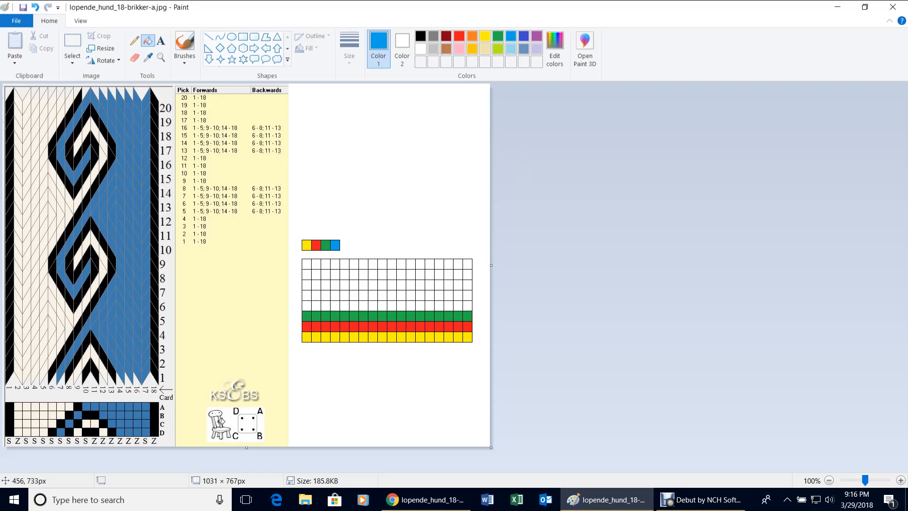
# Fill all 18 cells of the fourth row blue.
pyautogui.click(310, 306)
pyautogui.click(317, 305)
pyautogui.click(327, 305)
pyautogui.click(336, 305)
pyautogui.click(345, 305)
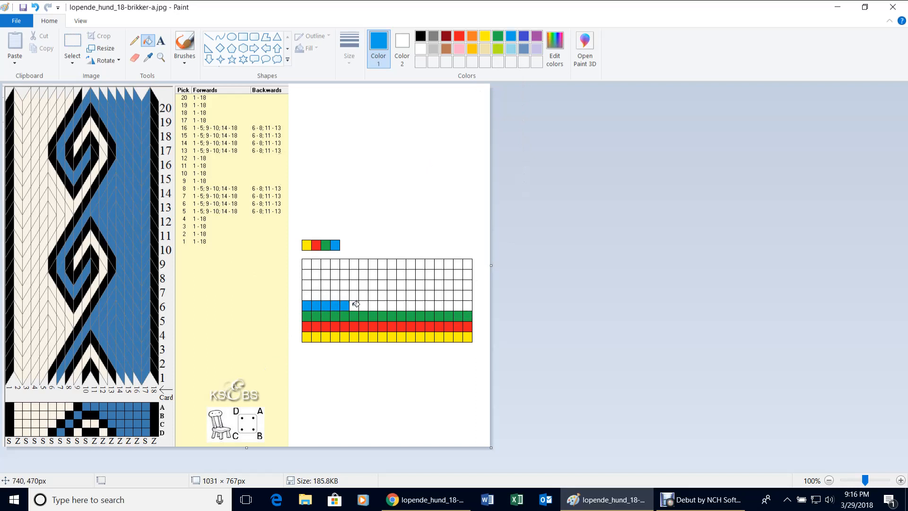
pyautogui.click(355, 305)
pyautogui.click(364, 305)
pyautogui.click(374, 305)
pyautogui.click(383, 305)
pyautogui.click(393, 305)
pyautogui.click(402, 304)
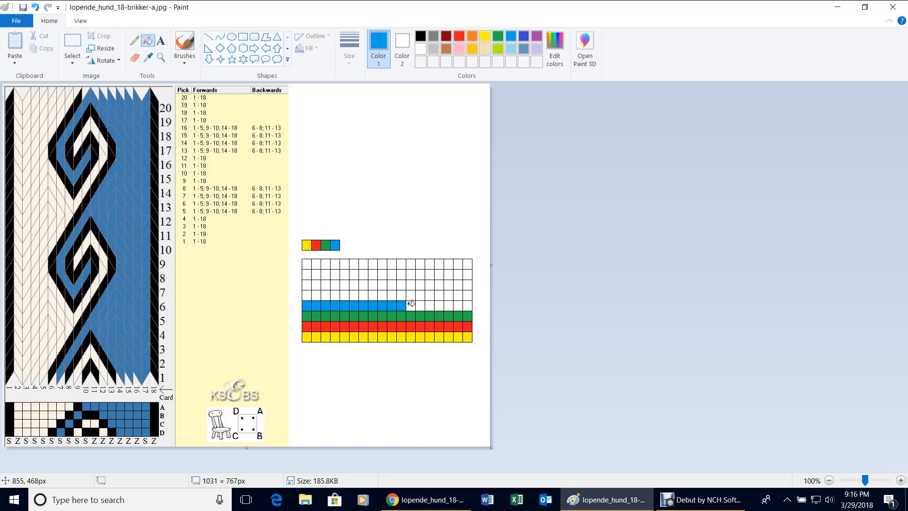
pyautogui.click(412, 304)
pyautogui.click(421, 304)
pyautogui.click(431, 304)
pyautogui.click(442, 304)
pyautogui.click(449, 304)
pyautogui.click(457, 304)
pyautogui.click(468, 304)
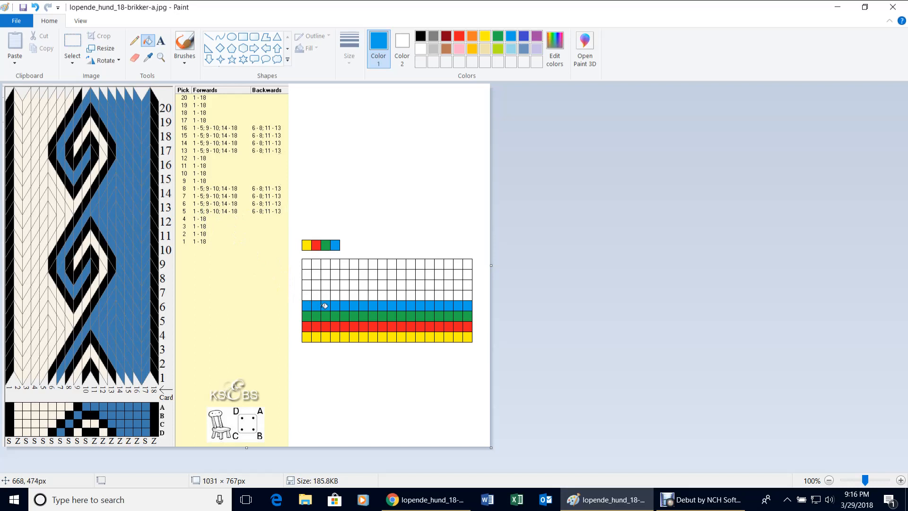
# Fill fifth-row columns 1–5, 9–10 and 14–18 yellow.
pyautogui.click(485, 36)
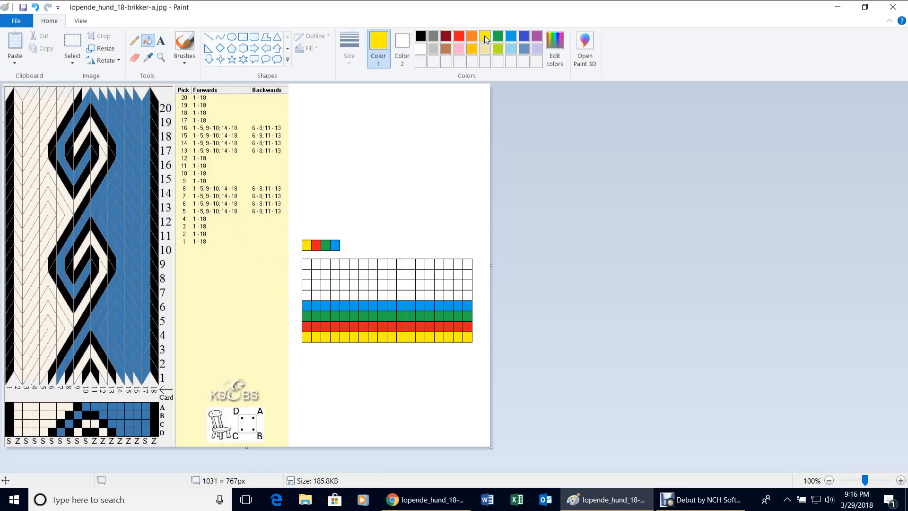
pyautogui.click(309, 294)
pyautogui.click(318, 293)
pyautogui.click(327, 294)
pyautogui.click(336, 293)
pyautogui.click(345, 295)
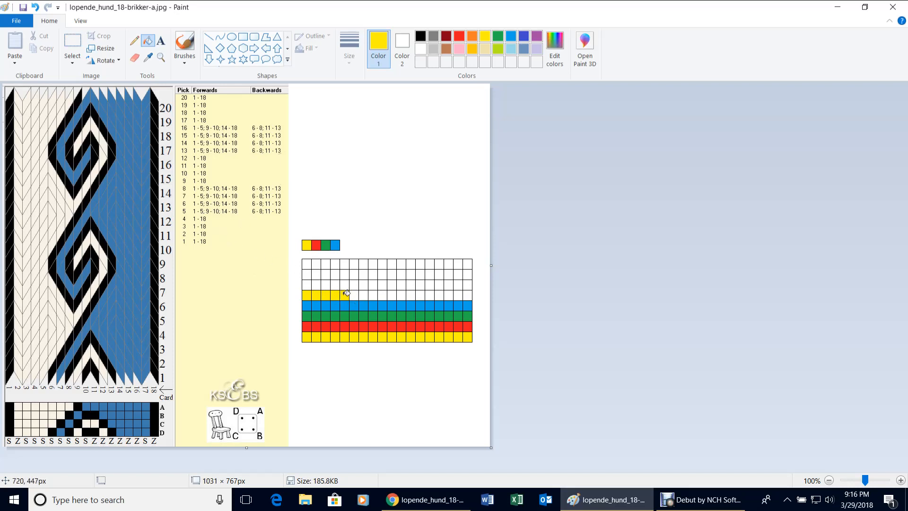
pyautogui.click(383, 294)
pyautogui.click(393, 294)
pyautogui.click(430, 294)
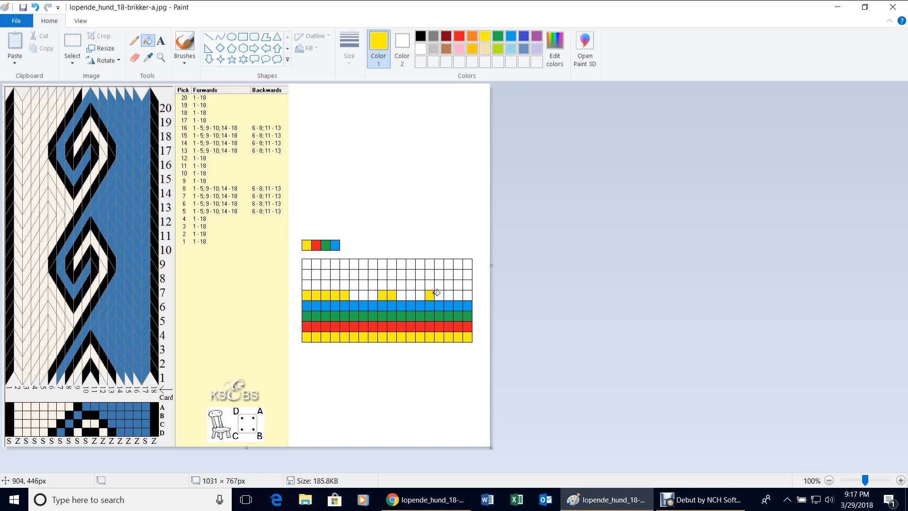
pyautogui.click(439, 294)
pyautogui.click(448, 294)
pyautogui.click(461, 294)
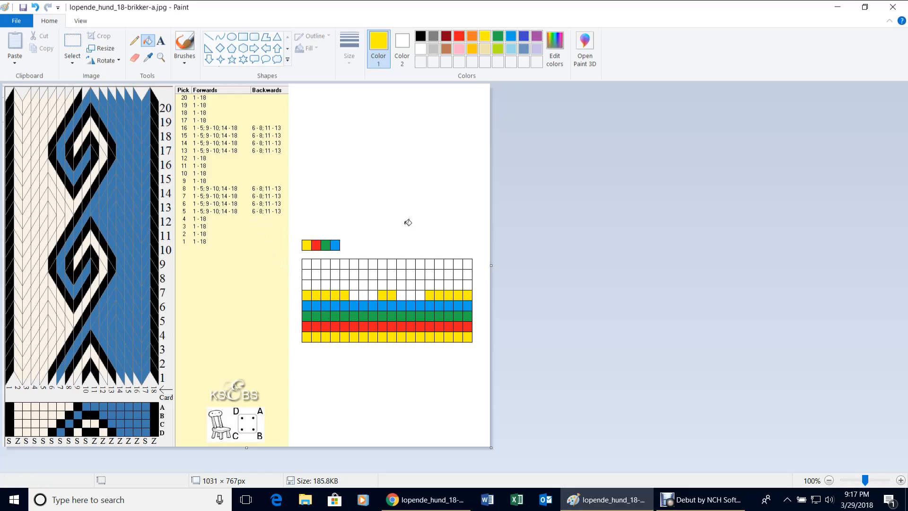
# Fill the remaining fifth-row cells, columns 6–8 and 11–13, green.
pyautogui.click(498, 36)
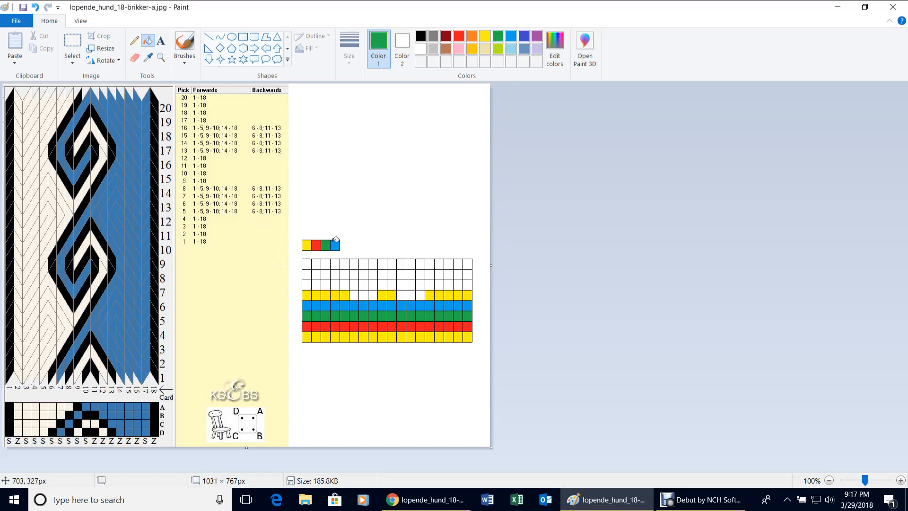
pyautogui.click(355, 294)
pyautogui.click(365, 294)
pyautogui.click(373, 294)
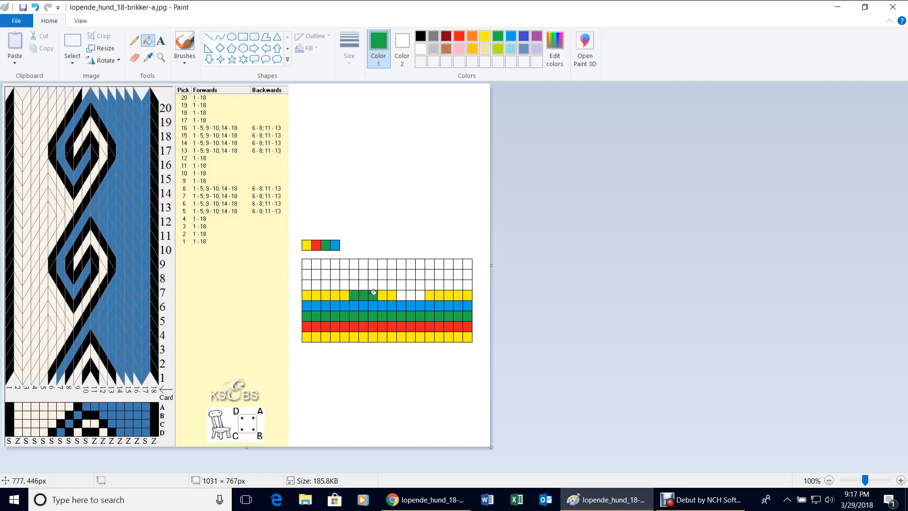
pyautogui.click(402, 295)
pyautogui.click(412, 294)
pyautogui.click(422, 293)
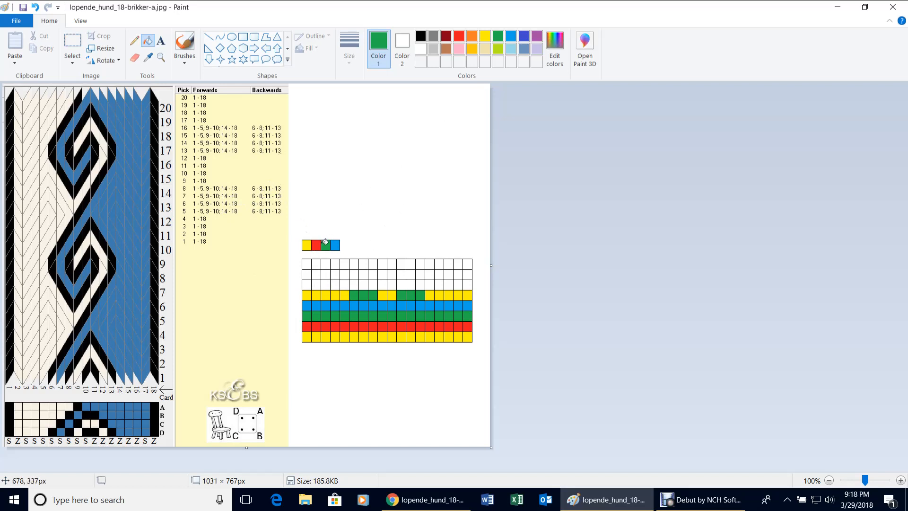
# Re-fill the second sample box red so the key reads yellow, red, green, blue.
pyautogui.click(318, 246)
pyautogui.click(459, 37)
pyautogui.click(318, 245)
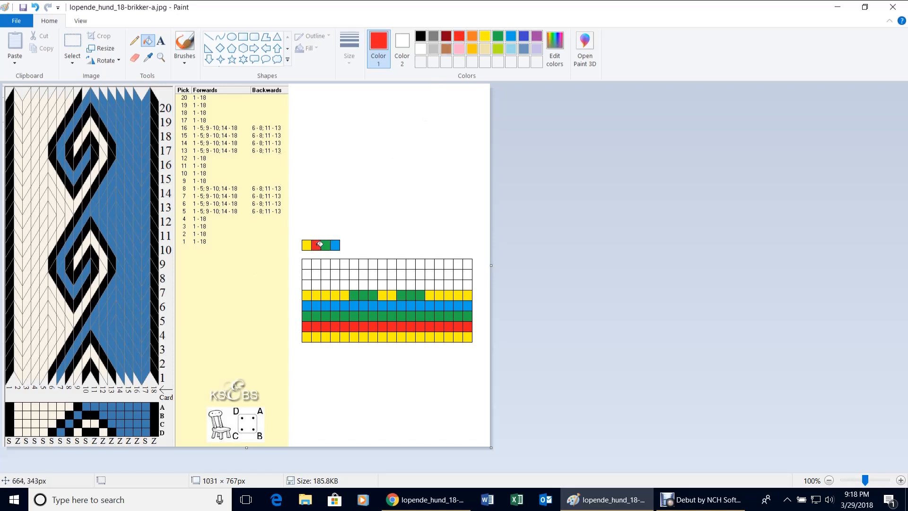
# Bucket-fill all 18 cells of the sixth grid row red.
pyautogui.click(307, 285)
pyautogui.click(316, 284)
pyautogui.click(326, 284)
pyautogui.click(335, 283)
pyautogui.click(345, 283)
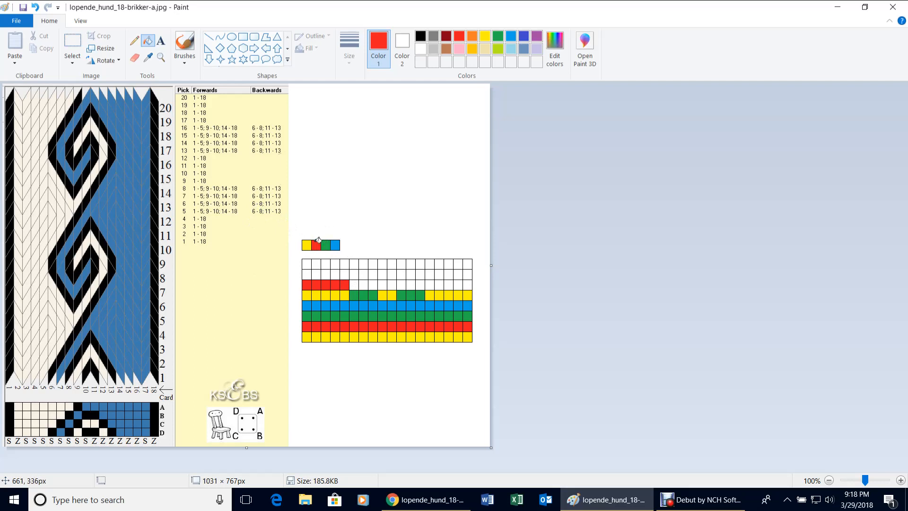
pyautogui.click(355, 284)
pyautogui.click(364, 284)
pyautogui.click(374, 281)
pyautogui.click(385, 282)
pyautogui.click(393, 282)
pyautogui.click(401, 282)
pyautogui.click(411, 280)
pyautogui.click(421, 281)
pyautogui.click(431, 282)
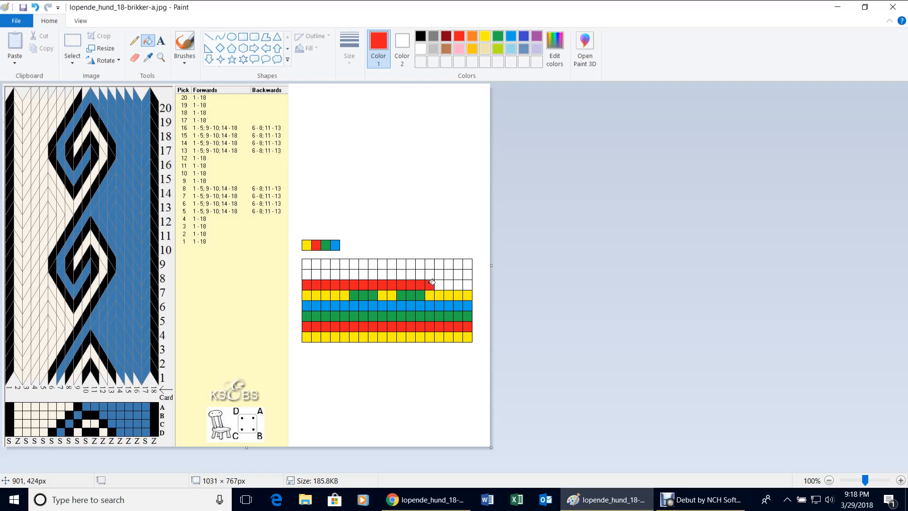
pyautogui.click(441, 283)
pyautogui.click(449, 282)
pyautogui.click(459, 282)
pyautogui.click(469, 283)
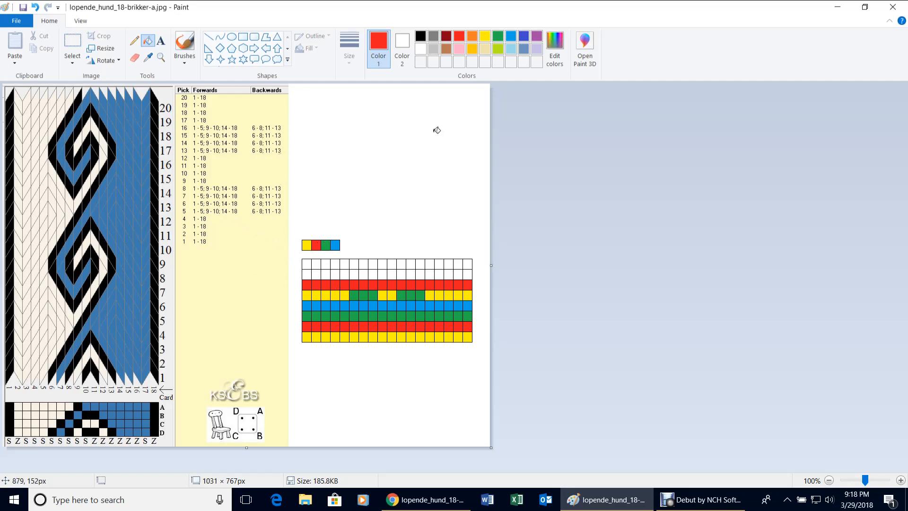
# Fill the first five cells of the seventh grid row green.
pyautogui.click(498, 36)
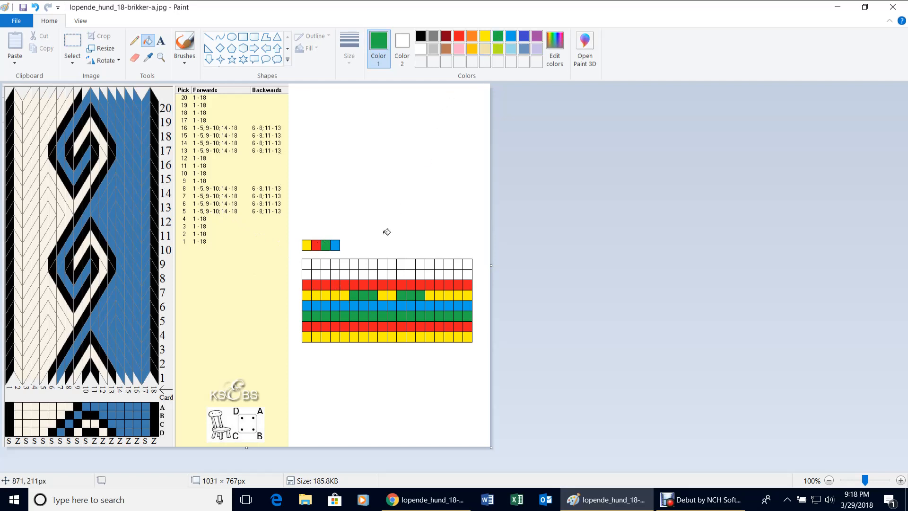
pyautogui.click(316, 274)
pyautogui.click(306, 275)
pyautogui.click(324, 274)
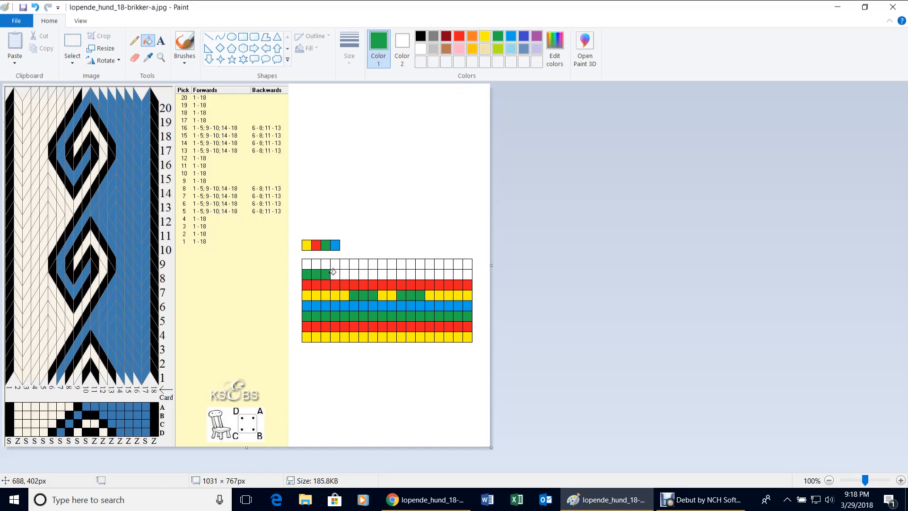
pyautogui.click(336, 273)
pyautogui.click(344, 273)
pyautogui.click(352, 293)
# Fill columns 6–8 of the row yellow and columns 9–10 green.
pyautogui.click(482, 36)
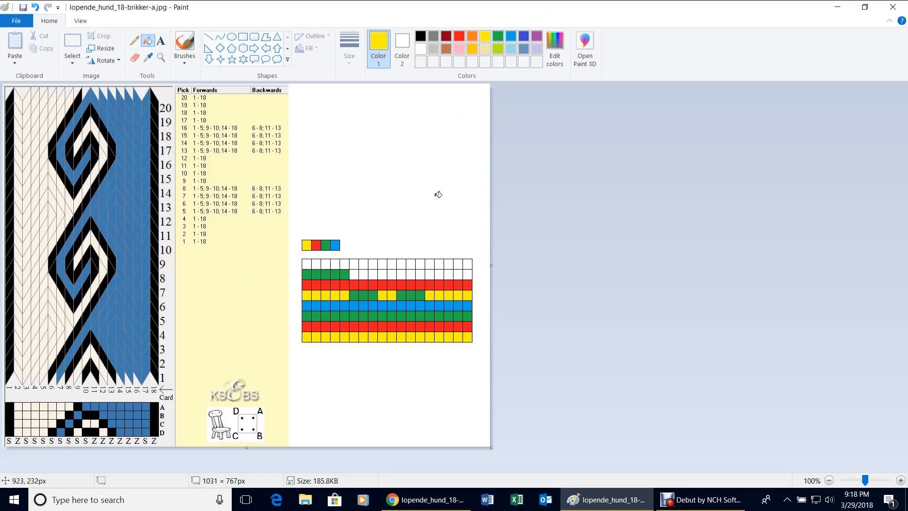
pyautogui.click(358, 274)
pyautogui.click(363, 274)
pyautogui.click(499, 40)
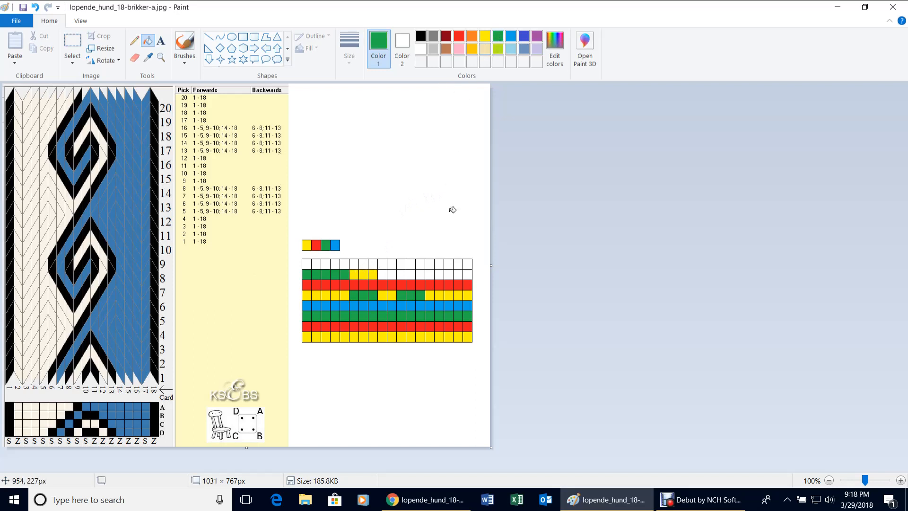
pyautogui.click(384, 274)
pyautogui.click(393, 274)
# Fill columns 11–13 yellow and 14–18 green to finish the row.
pyautogui.click(484, 38)
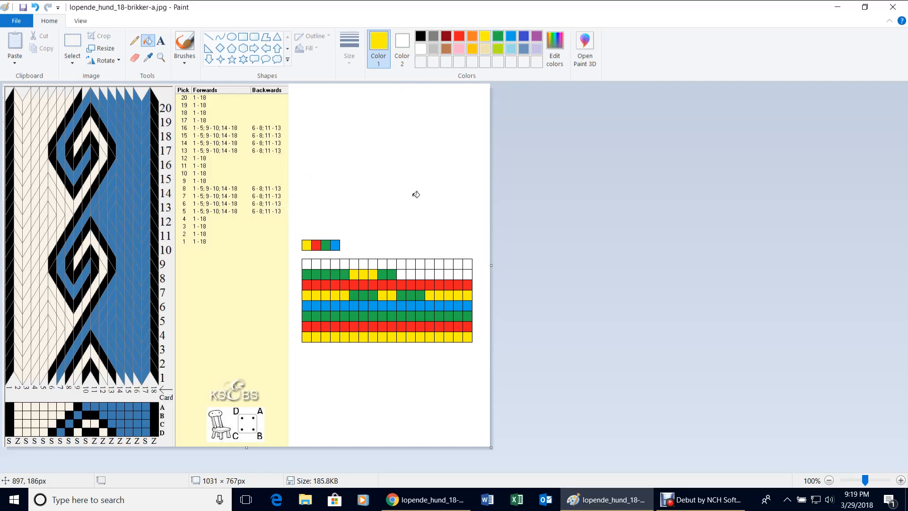
pyautogui.click(412, 270)
pyautogui.click(421, 274)
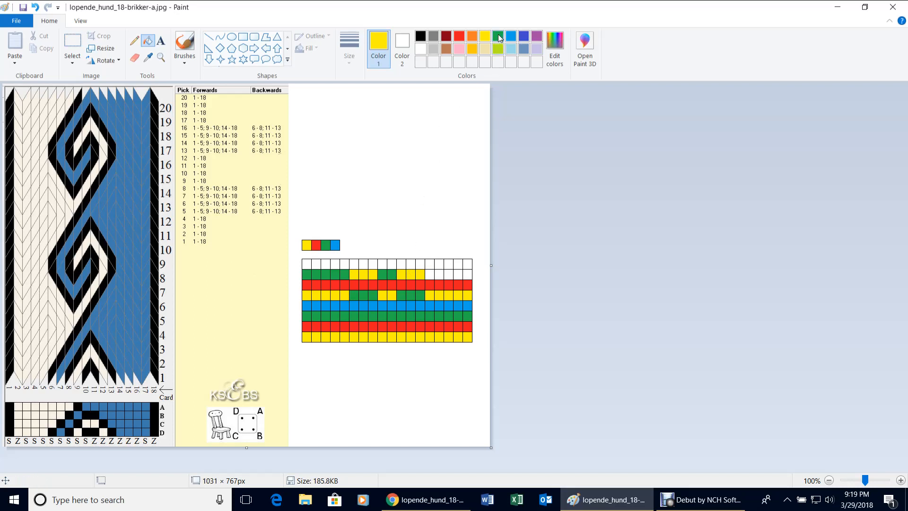
pyautogui.click(501, 40)
pyautogui.click(430, 273)
pyautogui.click(443, 272)
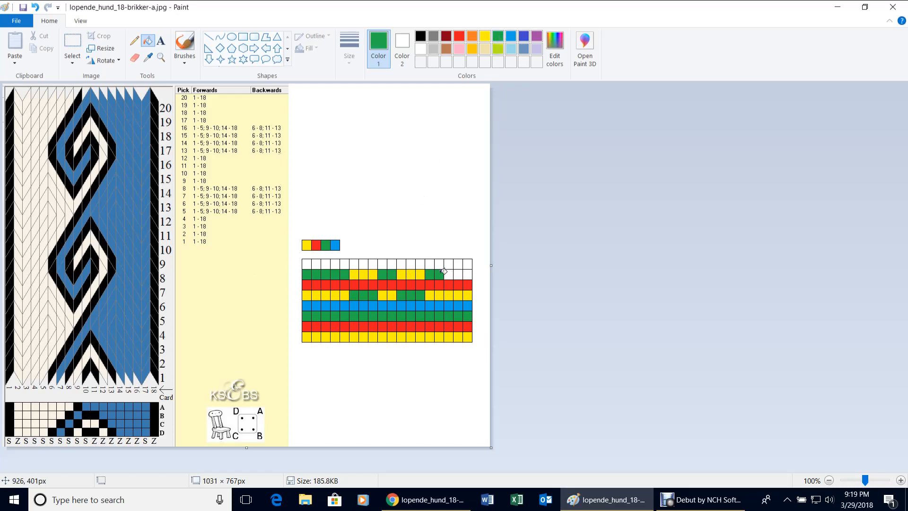
pyautogui.click(451, 272)
pyautogui.click(459, 271)
# Choose blue and fill top-row cells 1 through 9.
pyautogui.click(511, 37)
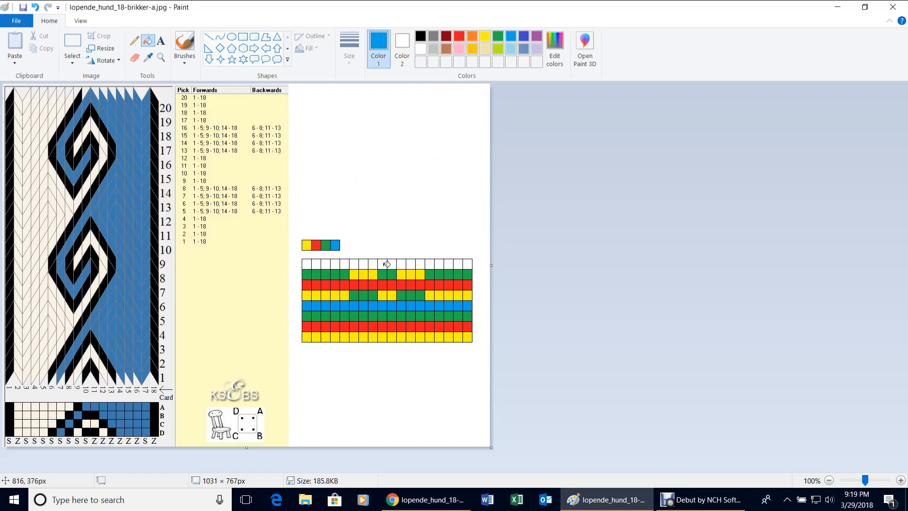
pyautogui.click(307, 264)
pyautogui.click(316, 264)
pyautogui.click(326, 263)
pyautogui.click(335, 264)
pyautogui.click(344, 263)
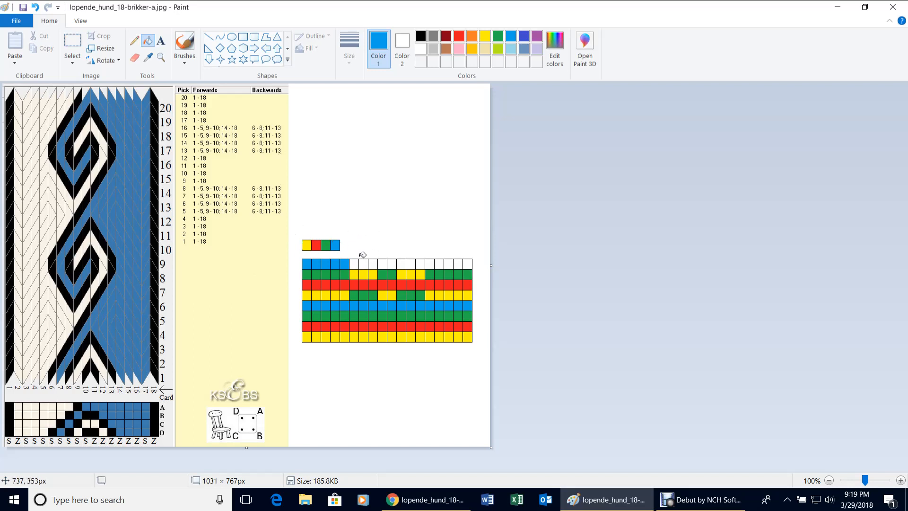
pyautogui.click(354, 264)
pyautogui.click(364, 263)
pyautogui.click(374, 260)
pyautogui.click(383, 260)
# Fill top-row cells 10 through 18 blue, then bucket-fill the grid lines blue.
pyautogui.click(393, 260)
pyautogui.click(403, 261)
pyautogui.click(411, 260)
pyautogui.click(420, 261)
pyautogui.click(429, 261)
pyautogui.click(440, 261)
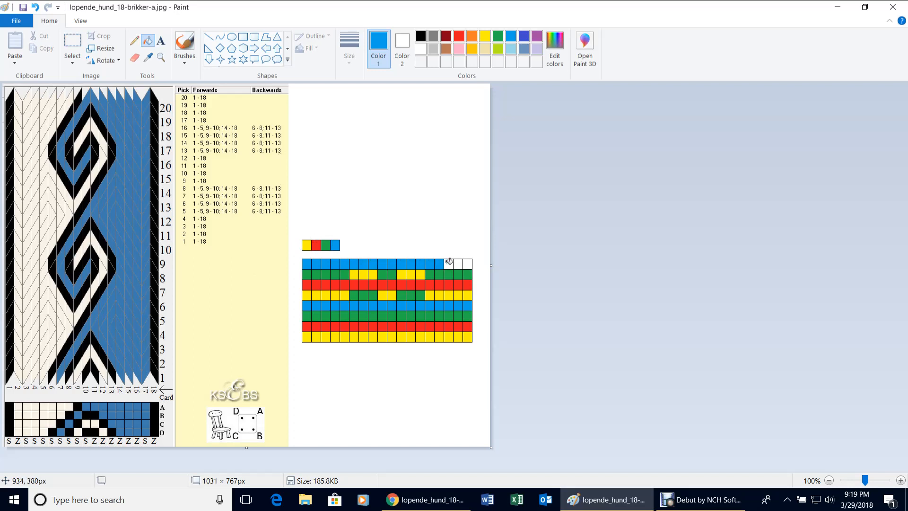
pyautogui.click(450, 262)
pyautogui.click(459, 262)
pyautogui.click(468, 263)
pyautogui.click(466, 260)
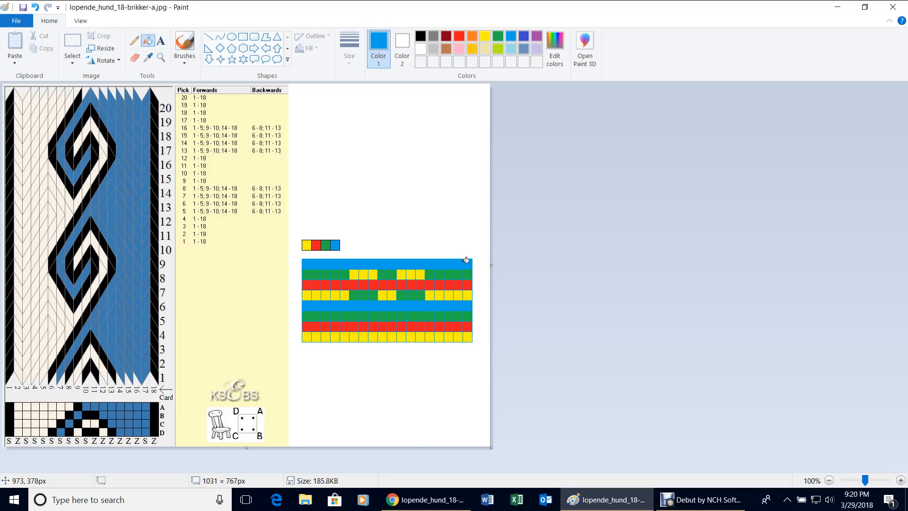
# Undo the blue grid-line fill, test orange on a top-row cell, then restore it to blue.
pyautogui.hotkey('ctrl', 'z')
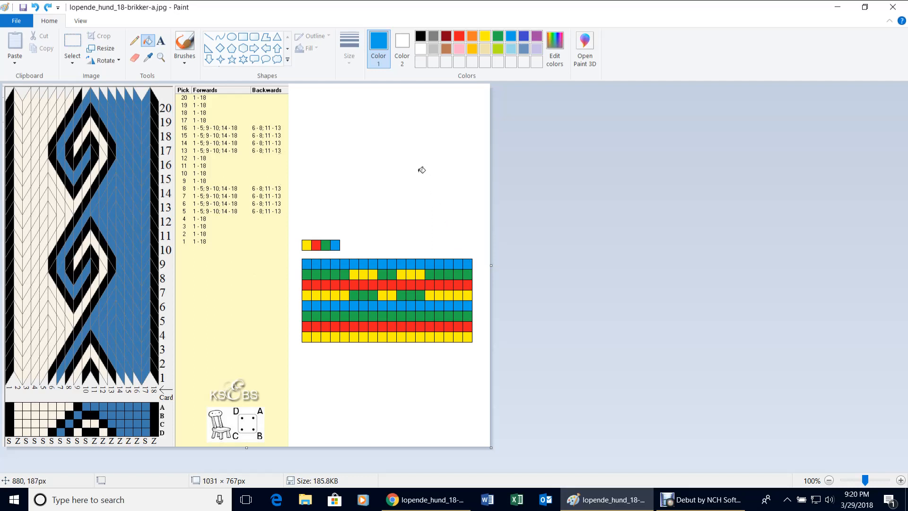
pyautogui.click(472, 36)
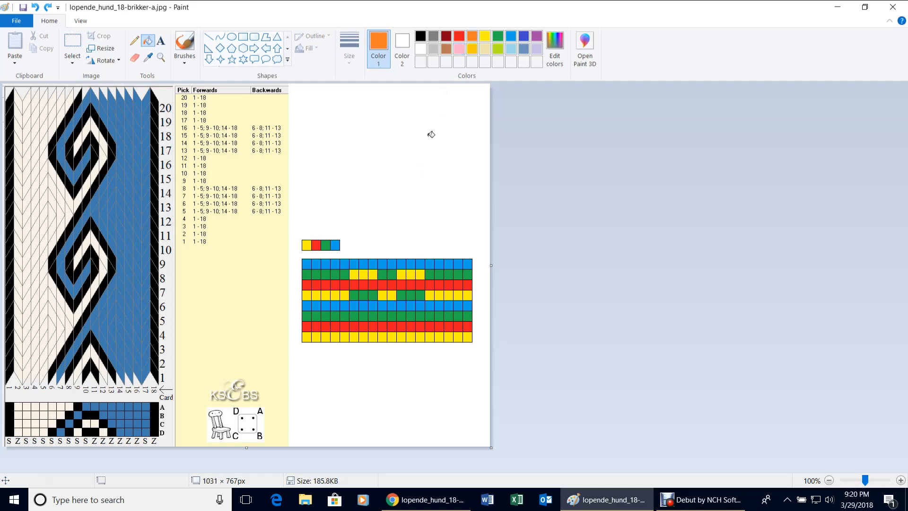
pyautogui.click(374, 264)
pyautogui.click(511, 36)
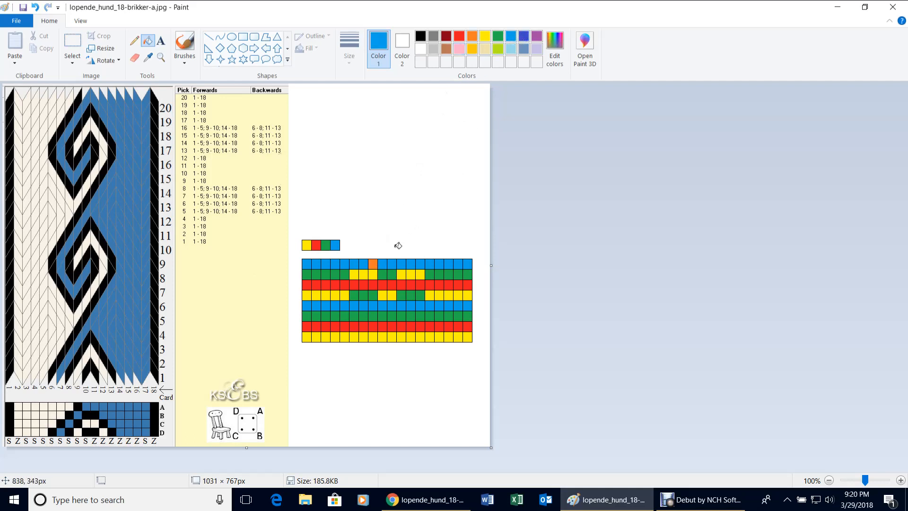
pyautogui.click(374, 263)
# Draw a blue pencil scribble above the grid and select the area around it.
pyautogui.click(135, 43)
pyautogui.moveTo(352, 150)
pyautogui.mouseDown()
pyautogui.moveTo(379, 157)
pyautogui.moveTo(372, 144)
pyautogui.mouseUp()
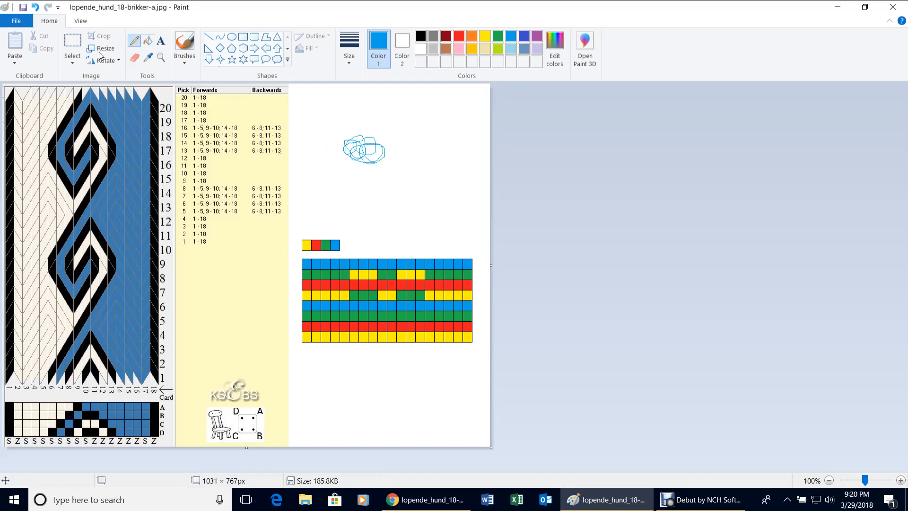
pyautogui.click(76, 46)
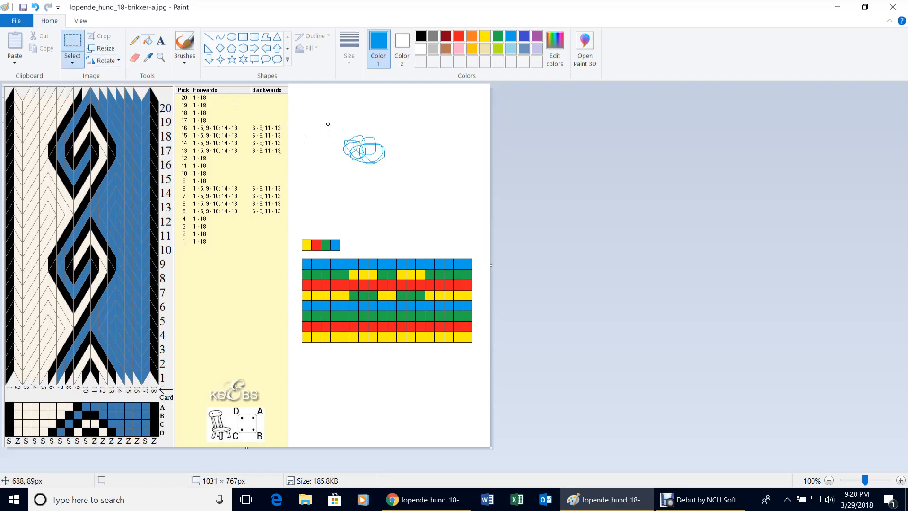
pyautogui.moveTo(329, 120)
pyautogui.mouseDown()
pyautogui.moveTo(369, 163)
pyautogui.moveTo(417, 188)
pyautogui.mouseUp()
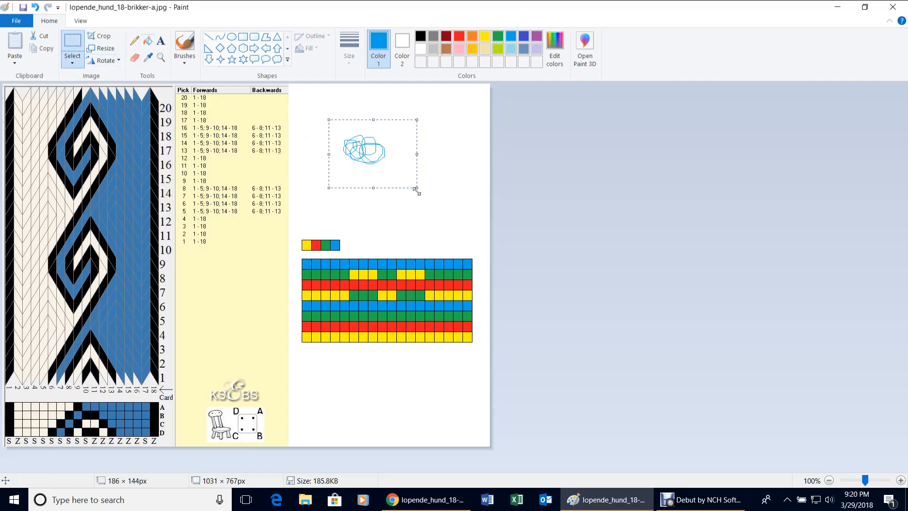
# Delete the selected blue scribble, leaving the space above the grid blank.
pyautogui.press('Delete')
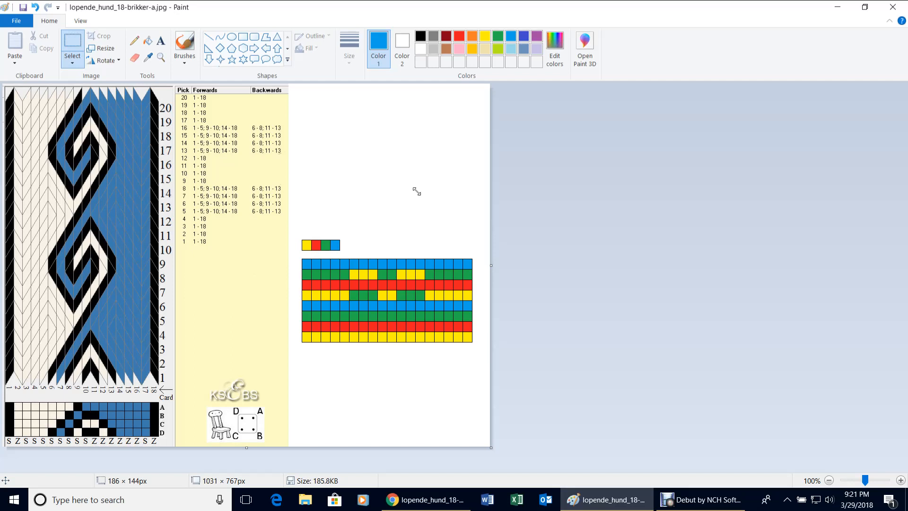
pyautogui.click(161, 41)
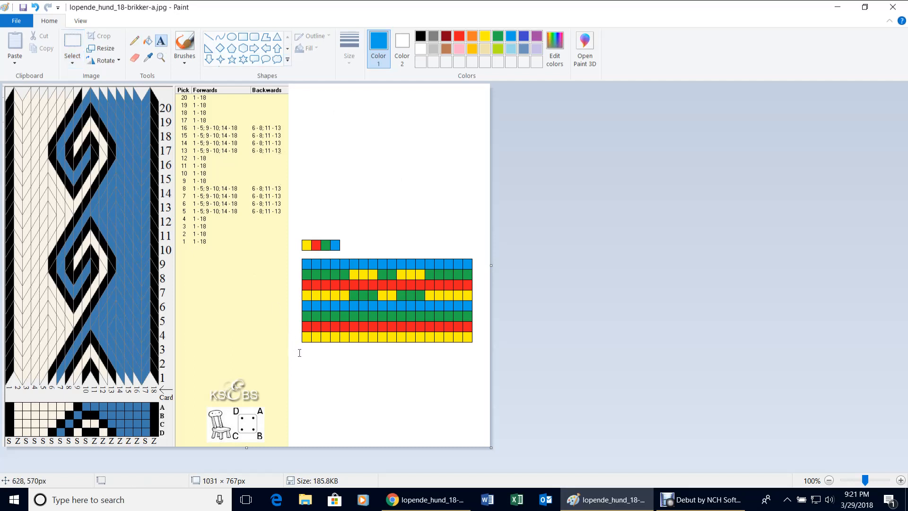
pyautogui.moveTo(300, 352); pyautogui.dragTo(479, 378)
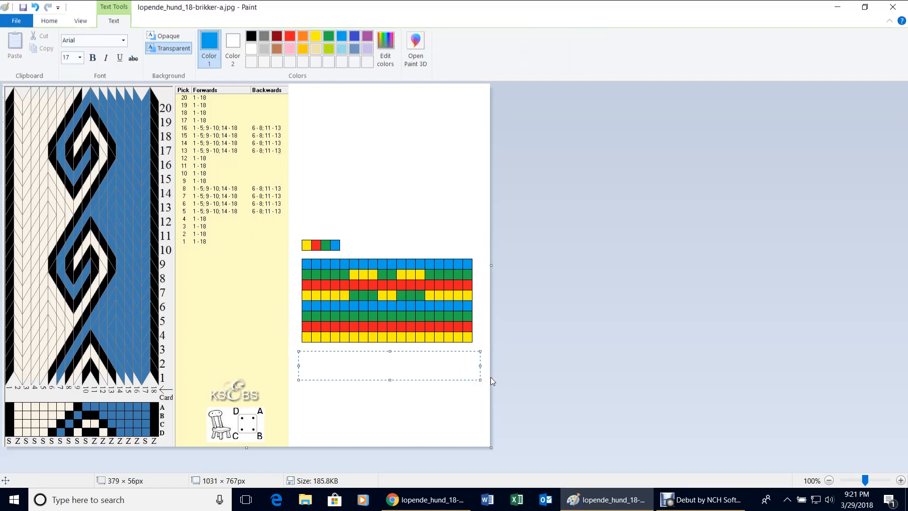
pyautogui.write('1 2 3 4 5 6 7 8 9')
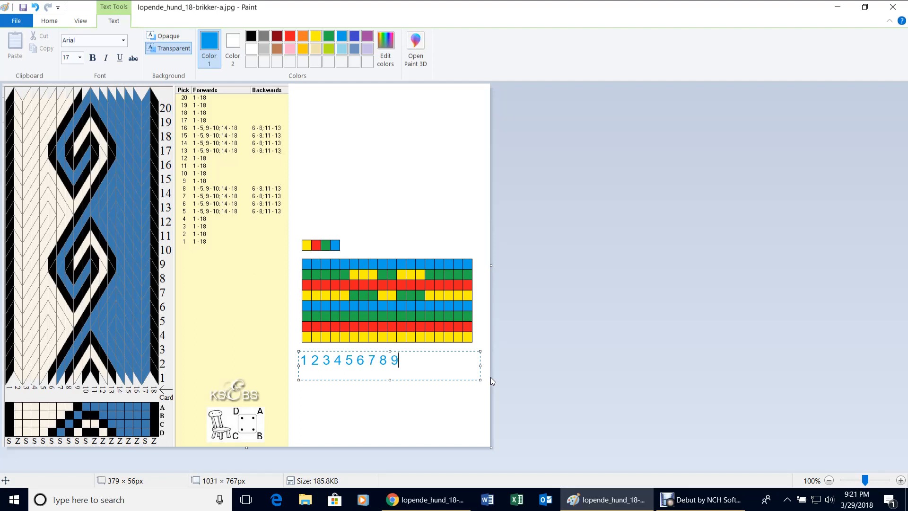
pyautogui.write(' 0')
pyautogui.write(' 1 2 3')
pyautogui.write(' 4 5 ')
pyautogui.write('6 7')
pyautogui.write(' 8')
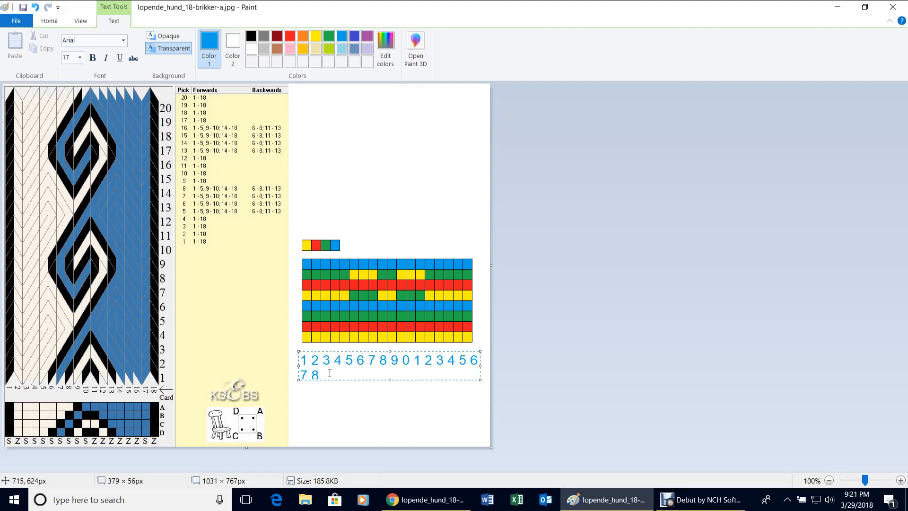
pyautogui.moveTo(330, 373); pyautogui.dragTo(299, 363)
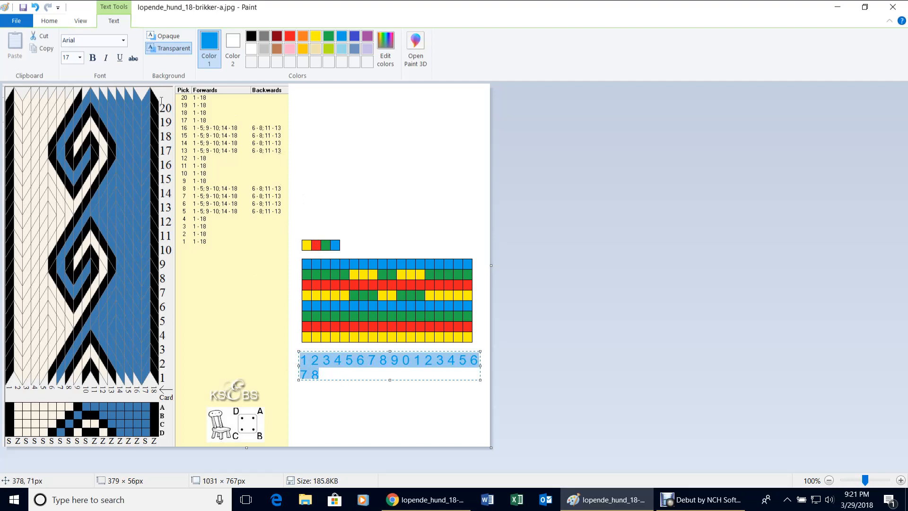
# Set the column numbers to font size 15 and commit them onto the canvas.
pyautogui.click(81, 60)
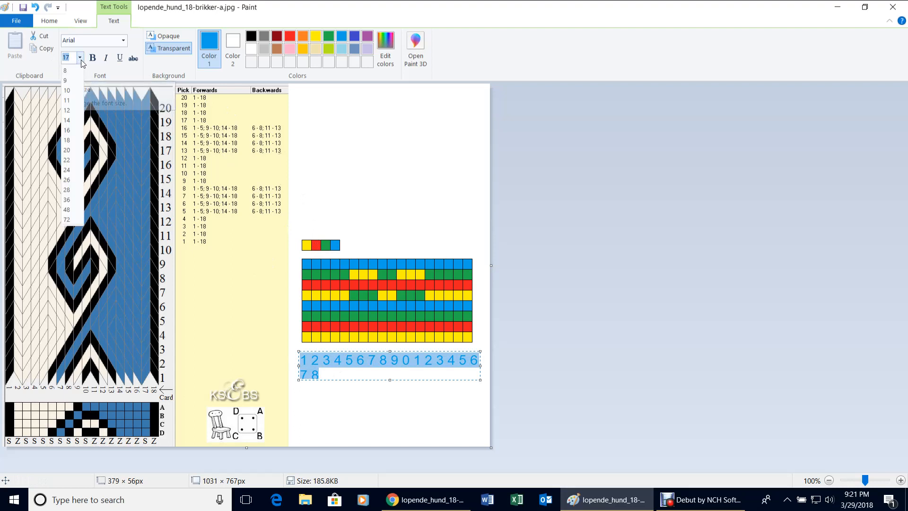
pyautogui.click(67, 110)
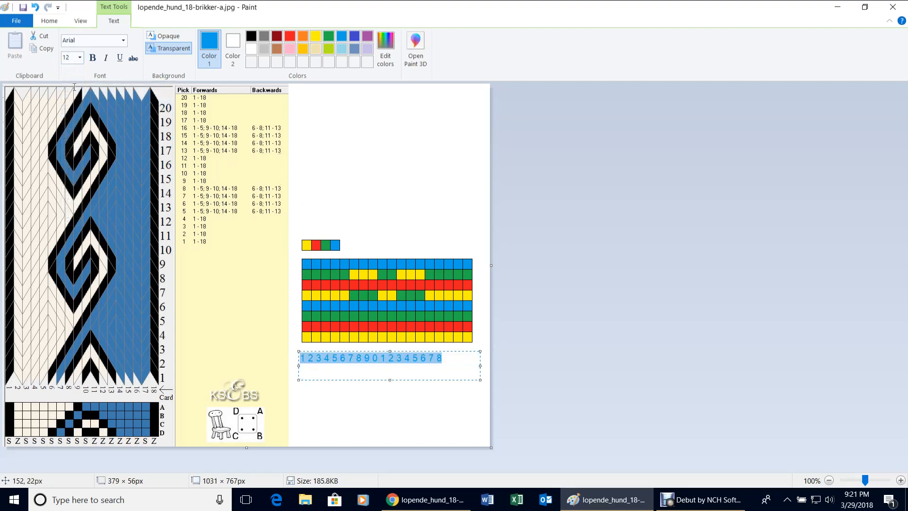
pyautogui.click(80, 57)
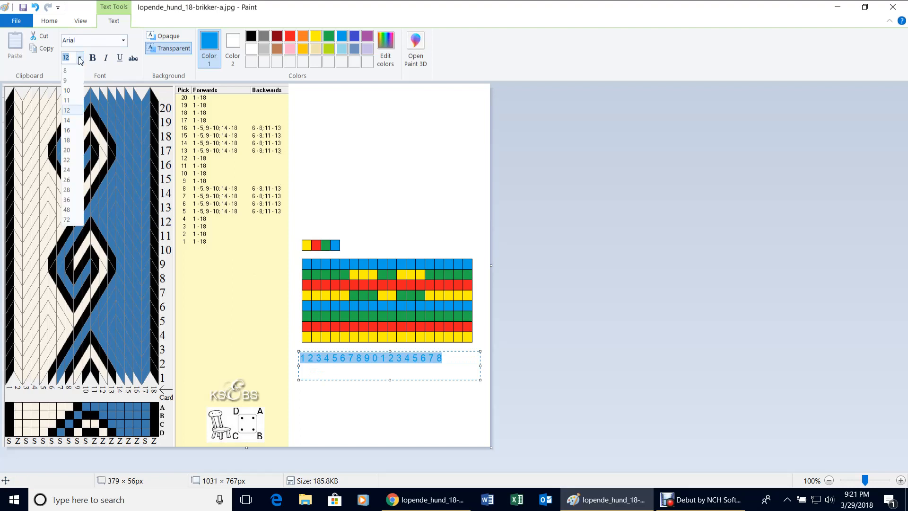
pyautogui.click(76, 120)
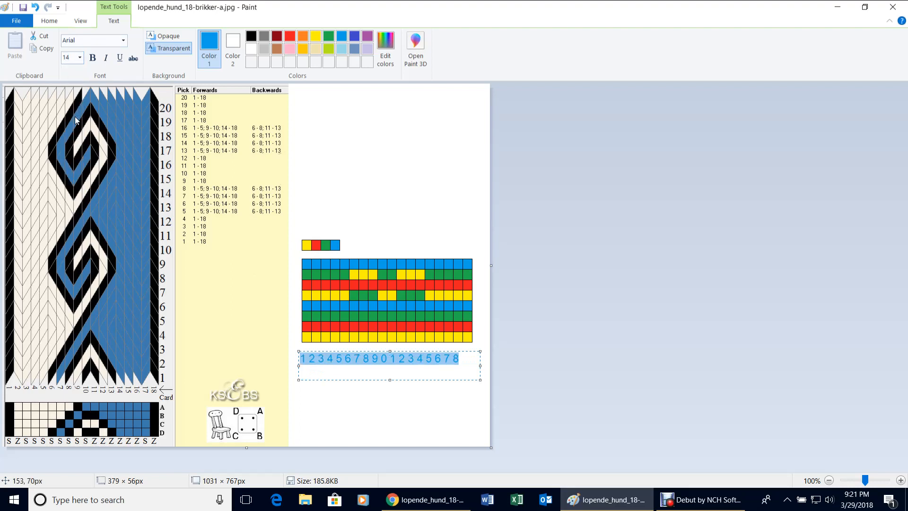
pyautogui.click(80, 58)
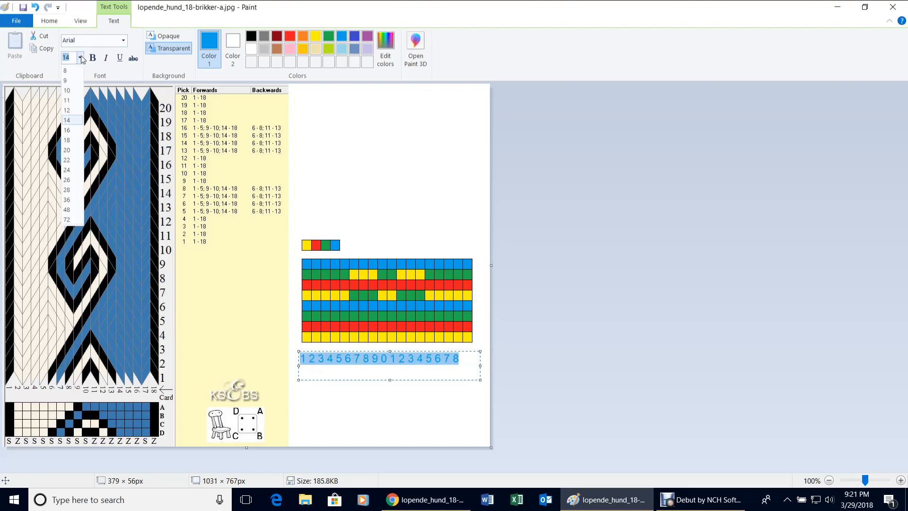
pyautogui.click(77, 130)
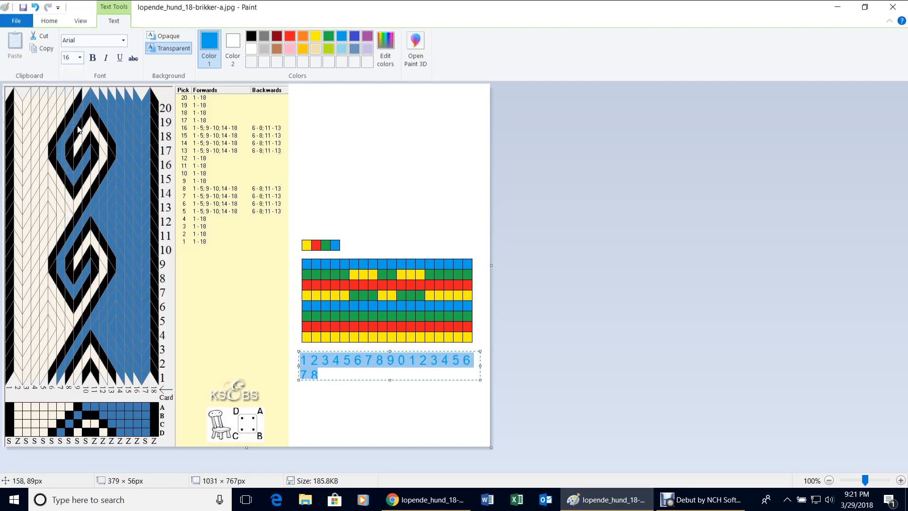
pyautogui.click(80, 58)
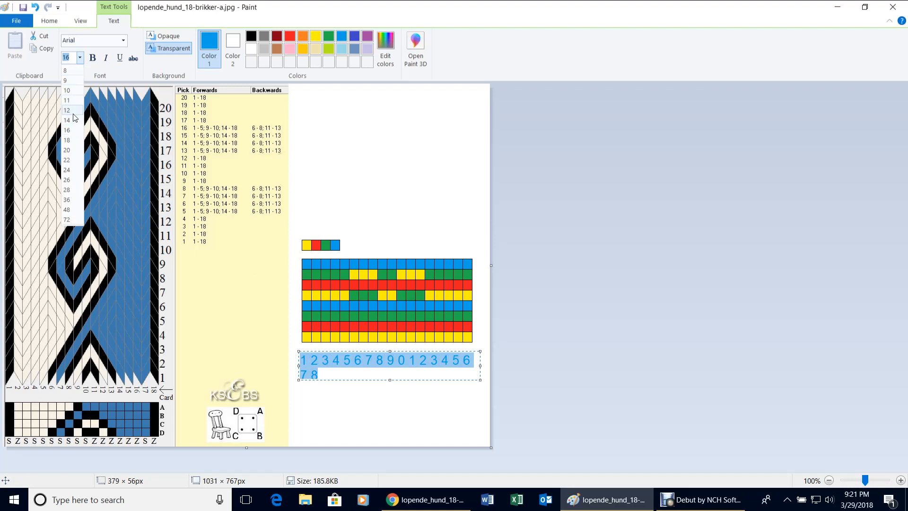
pyautogui.click(74, 57)
pyautogui.moveTo(74, 58); pyautogui.dragTo(55, 60)
pyautogui.write('15')
pyautogui.press('Return')
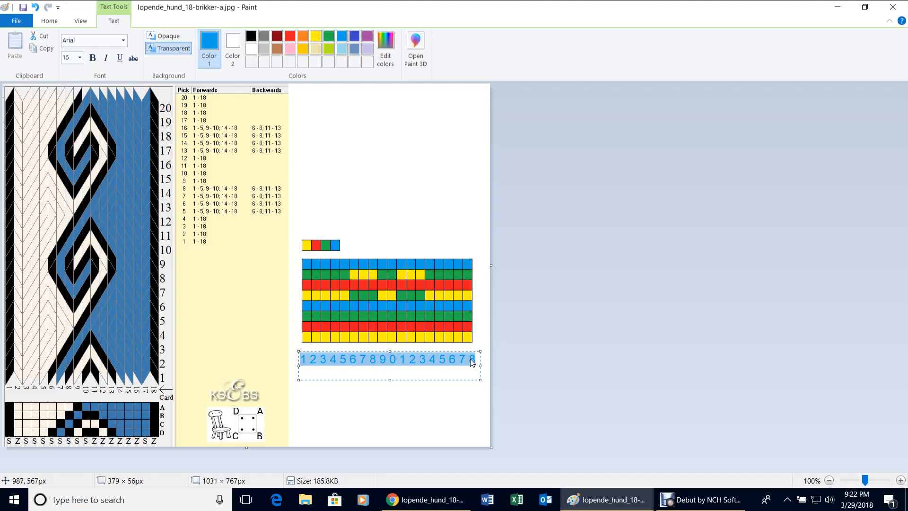
pyautogui.click(436, 411)
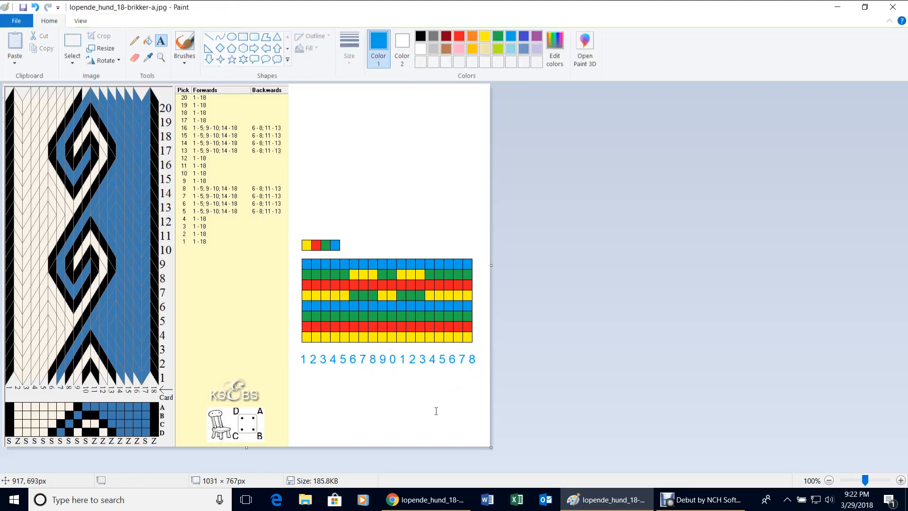
# Nudge the number row up, narrow it under the columns, and widen the canvas to 1123 px.
pyautogui.click(72, 44)
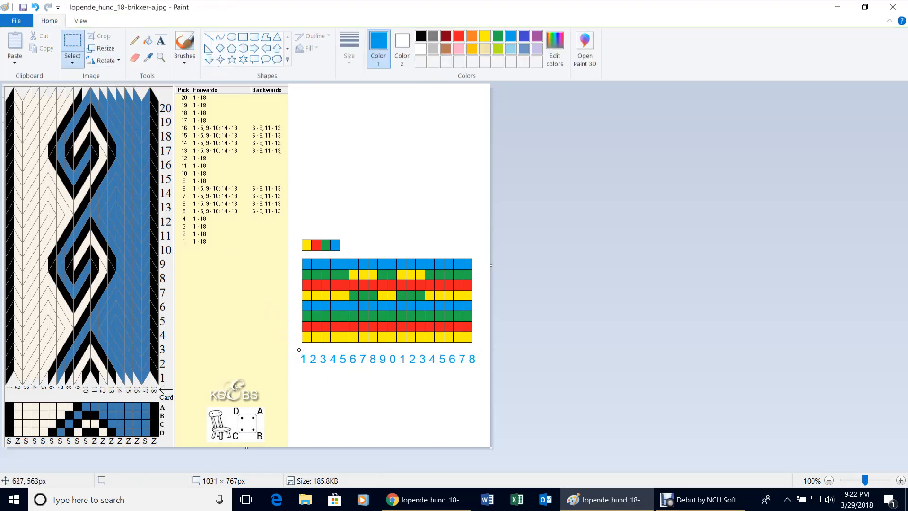
pyautogui.moveTo(299, 349); pyautogui.dragTo(483, 374)
pyautogui.moveTo(417, 361); pyautogui.dragTo(419, 353)
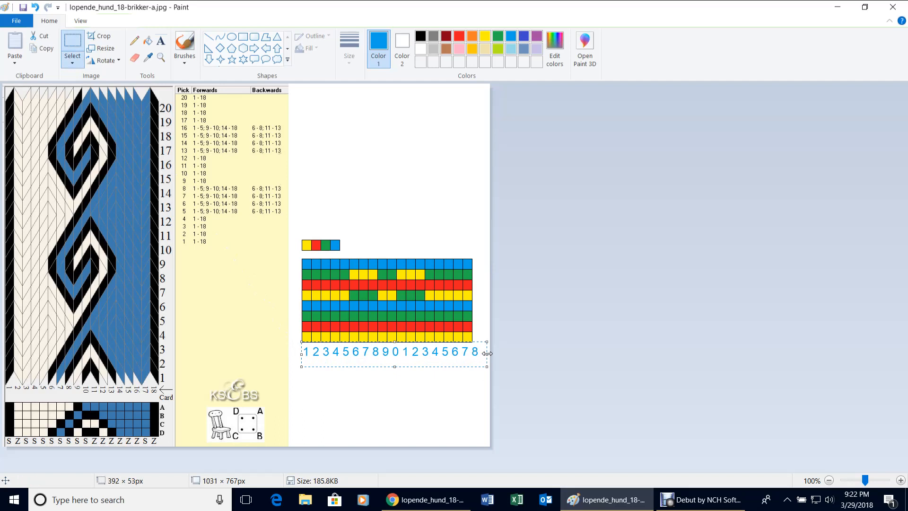
pyautogui.moveTo(487, 353); pyautogui.dragTo(479, 353)
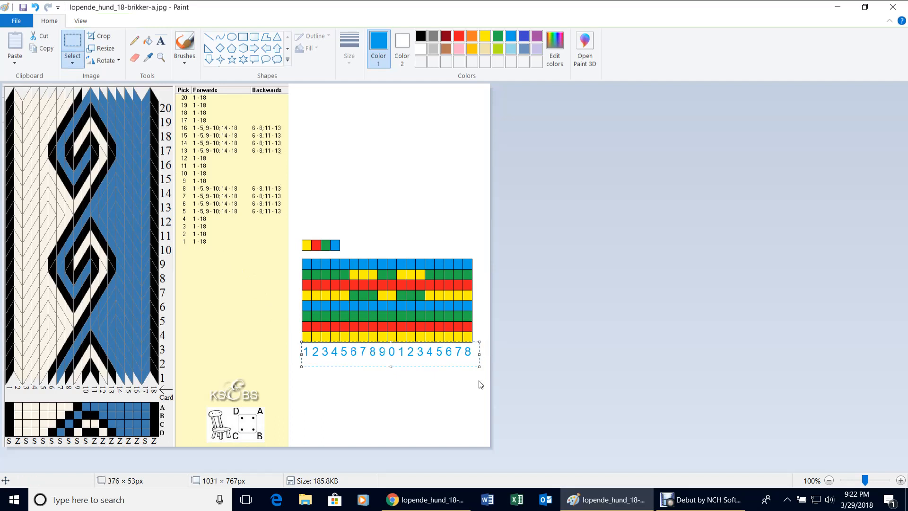
pyautogui.click(435, 398)
pyautogui.moveTo(491, 265); pyautogui.dragTo(532, 265)
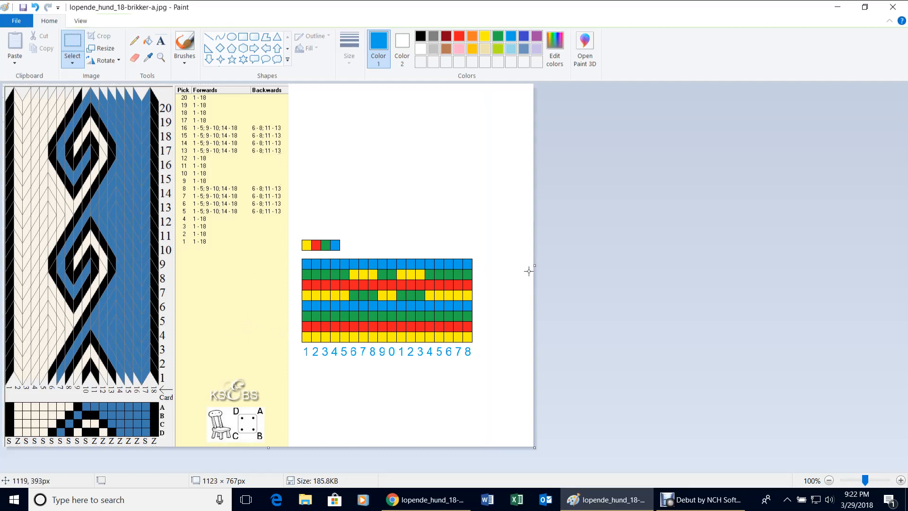
pyautogui.click(159, 43)
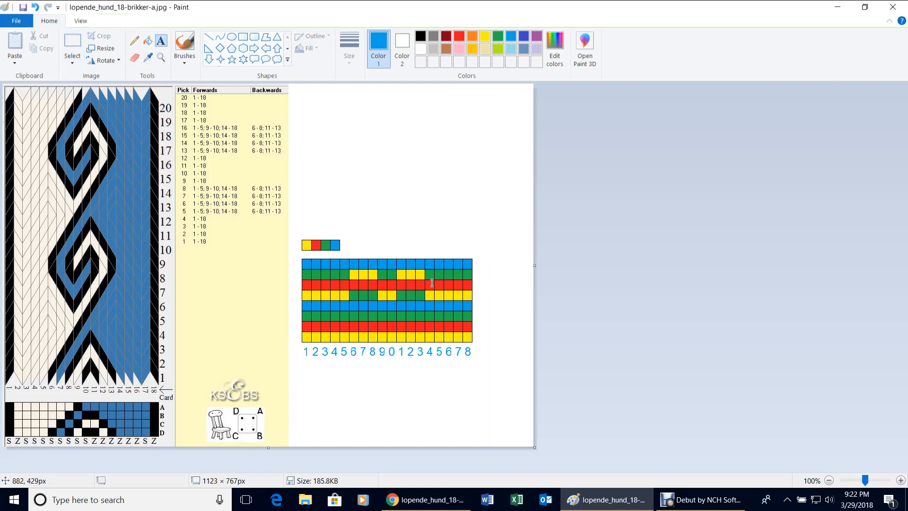
# Draw a tall text box right of the grid and type row numbers 8 down to 1 on separate lines.
pyautogui.moveTo(499, 204); pyautogui.dragTo(517, 381)
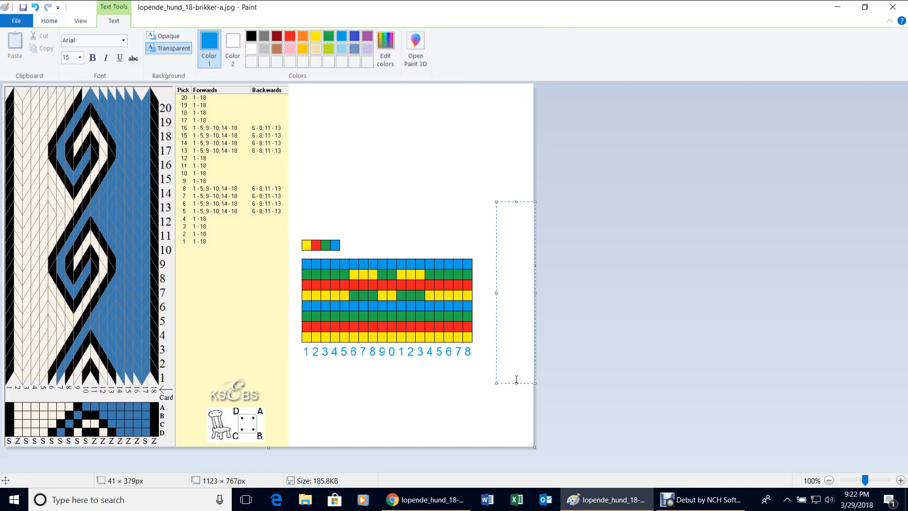
pyautogui.write('1')
pyautogui.press('Return')
pyautogui.write('2')
pyautogui.press('Return')
pyautogui.write('3 ')
pyautogui.write('4')
pyautogui.press('Return')
pyautogui.write('5')
pyautogui.press('Return')
pyautogui.write('6')
pyautogui.press('Return')
pyautogui.write('7')
pyautogui.press('Return')
pyautogui.write('8')
pyautogui.press('BackSpace')
pyautogui.press('BackSpace')
pyautogui.press('BackSpace')
pyautogui.press('BackSpace')
pyautogui.press('BackSpace')
pyautogui.press('BackSpace')
pyautogui.press('BackSpace')
pyautogui.press('BackSpace')
pyautogui.press('BackSpace')
pyautogui.press('BackSpace')
pyautogui.press('BackSpace')
pyautogui.press('BackSpace')
pyautogui.press('BackSpace')
pyautogui.write('8 7 6 5 4 3 2 1')
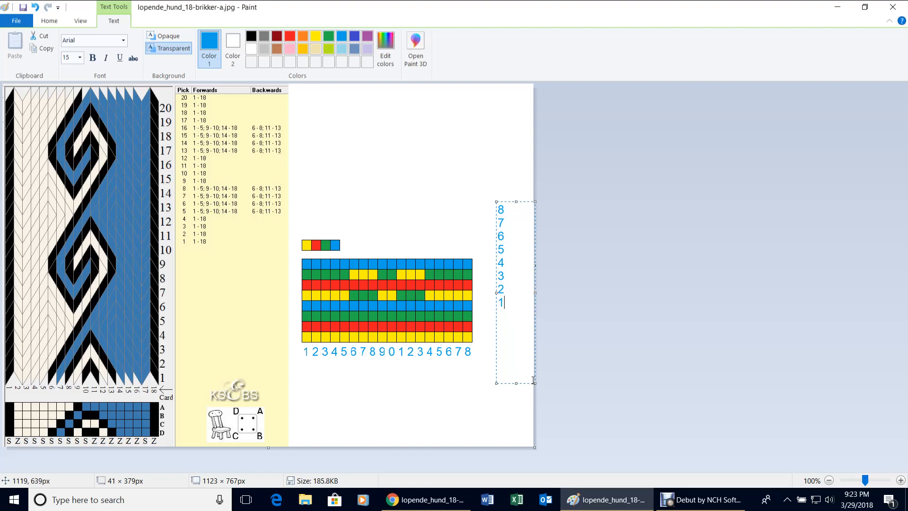
# Move the number column beside the grid, set it to size 11, and commit it.
pyautogui.moveTo(527, 382); pyautogui.dragTo(507, 439)
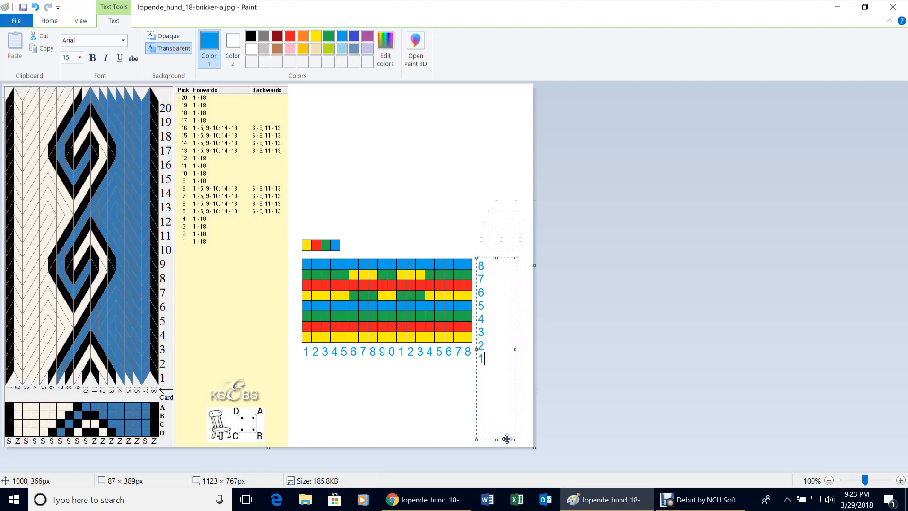
pyautogui.moveTo(494, 375); pyautogui.dragTo(467, 267)
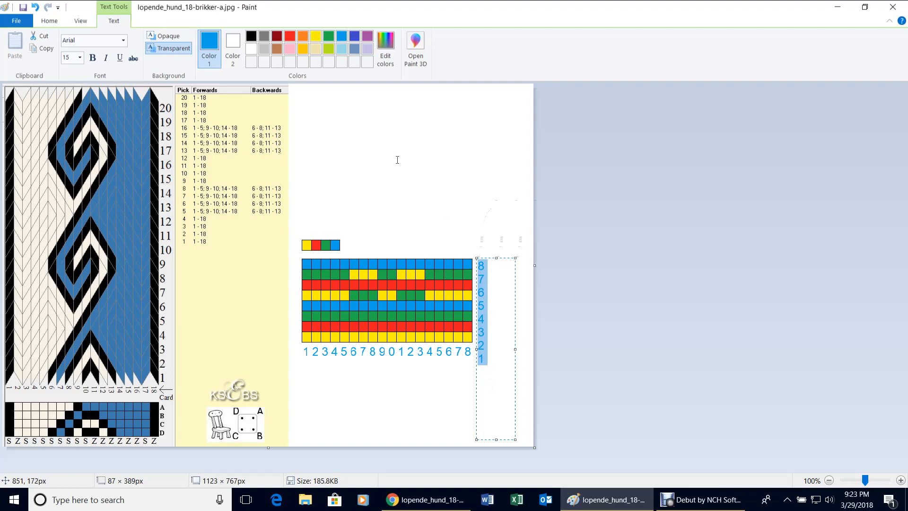
pyautogui.click(80, 59)
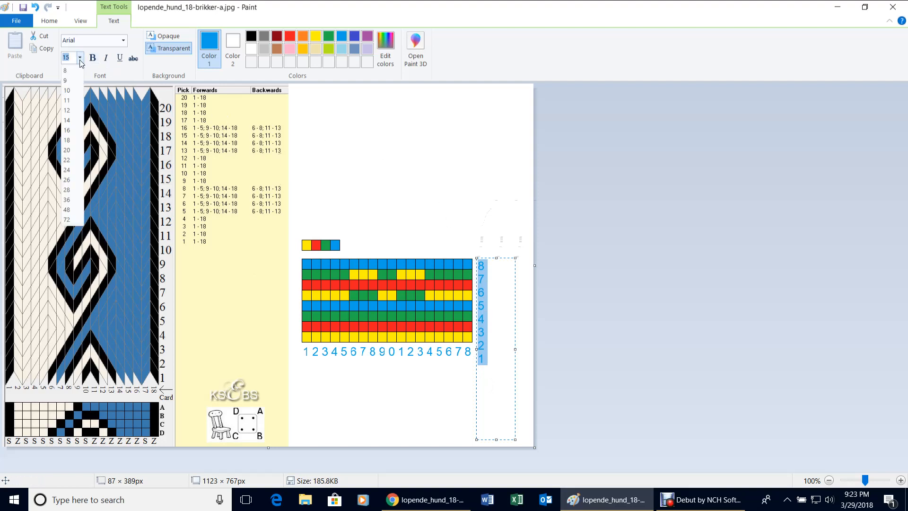
pyautogui.click(69, 110)
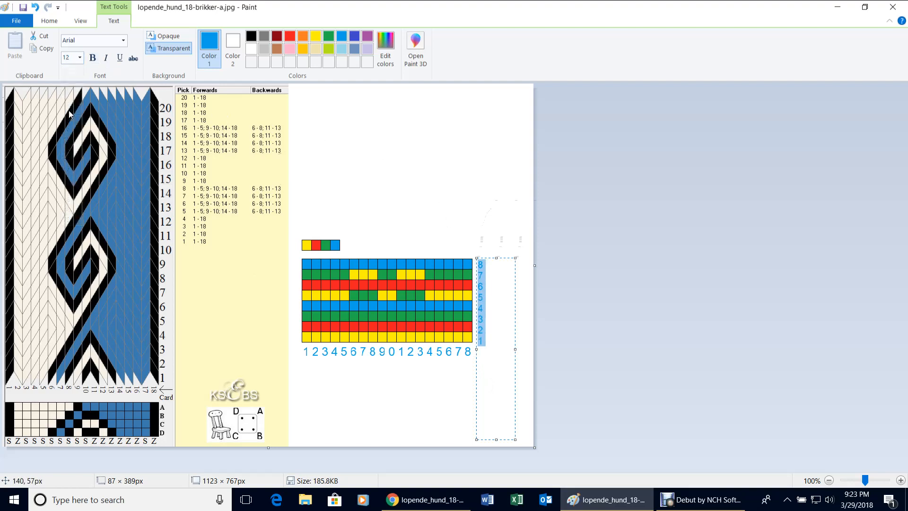
pyautogui.click(80, 57)
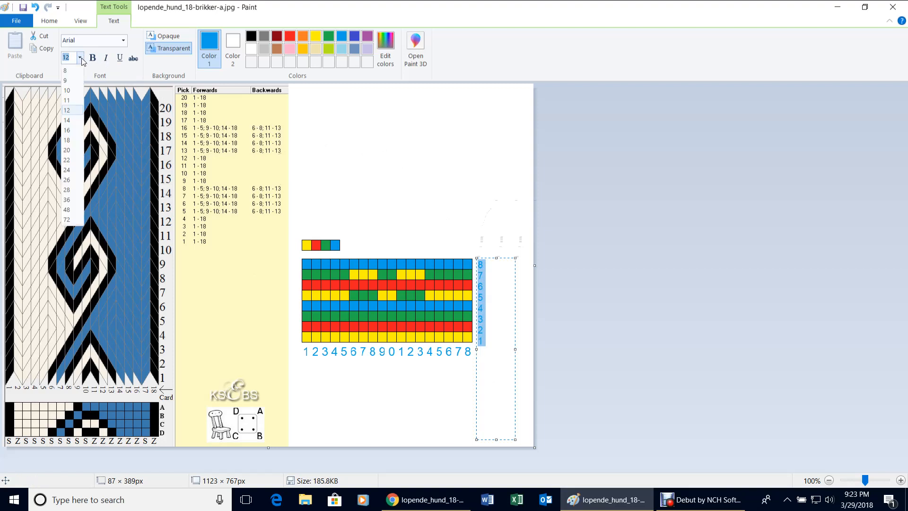
pyautogui.click(68, 100)
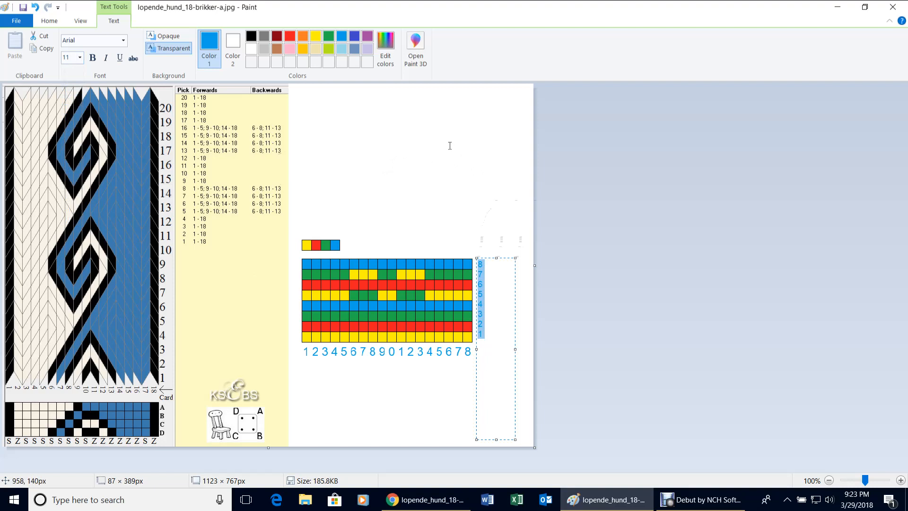
pyautogui.click(405, 139)
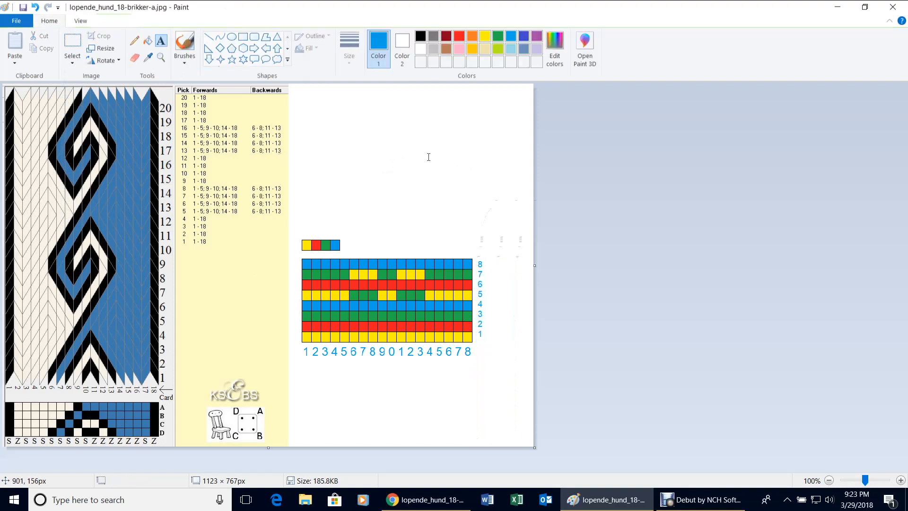
# Stretch the row numbers 8–1 to about 38 × 192 px so each aligns with its row.
pyautogui.click(72, 42)
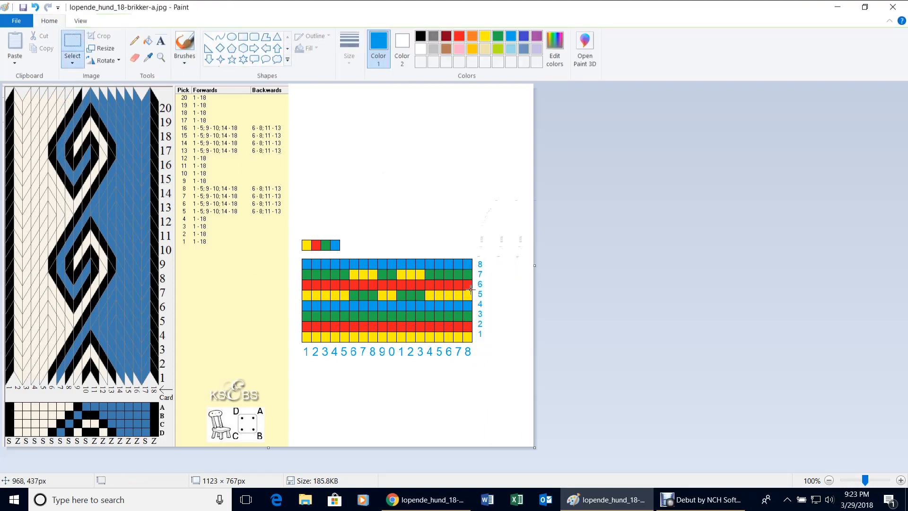
pyautogui.moveTo(476, 258); pyautogui.dragTo(494, 343)
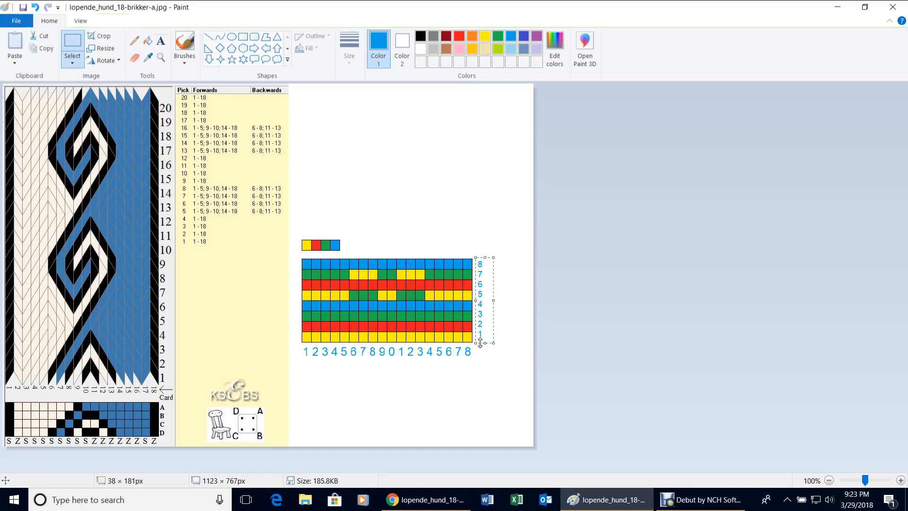
pyautogui.moveTo(484, 344); pyautogui.dragTo(485, 348)
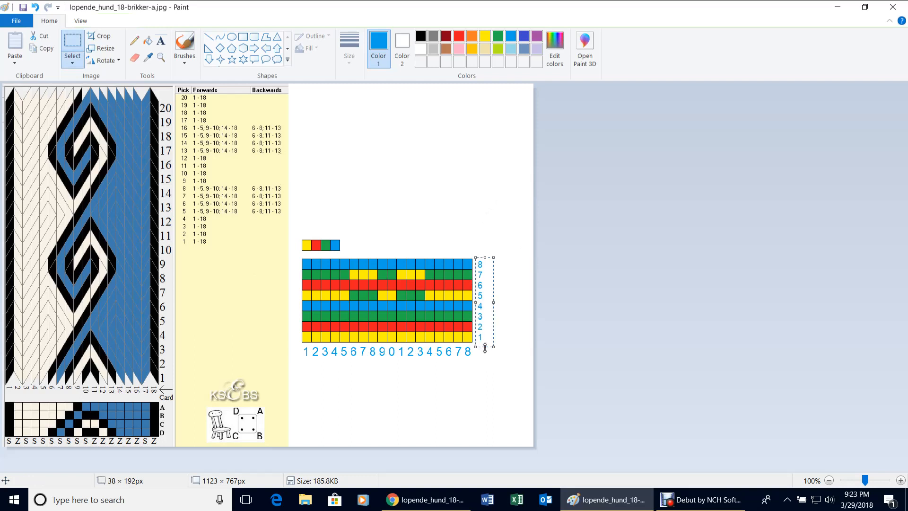
pyautogui.click(512, 327)
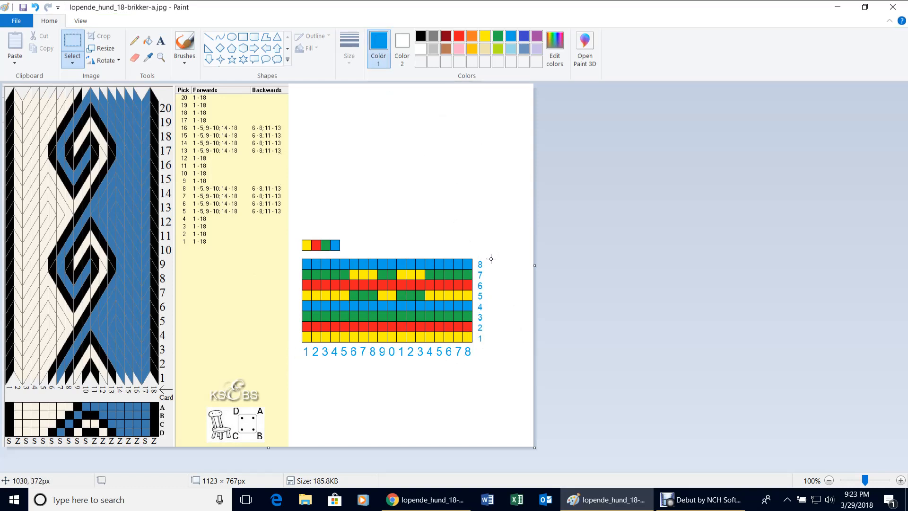
# Type the contact e-mail address in black in a wide text box above the grid.
pyautogui.click(422, 37)
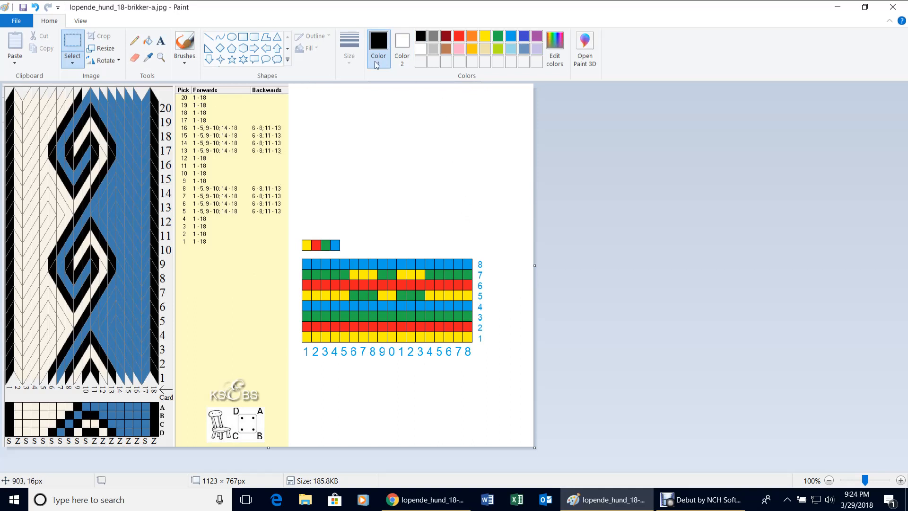
pyautogui.click(161, 42)
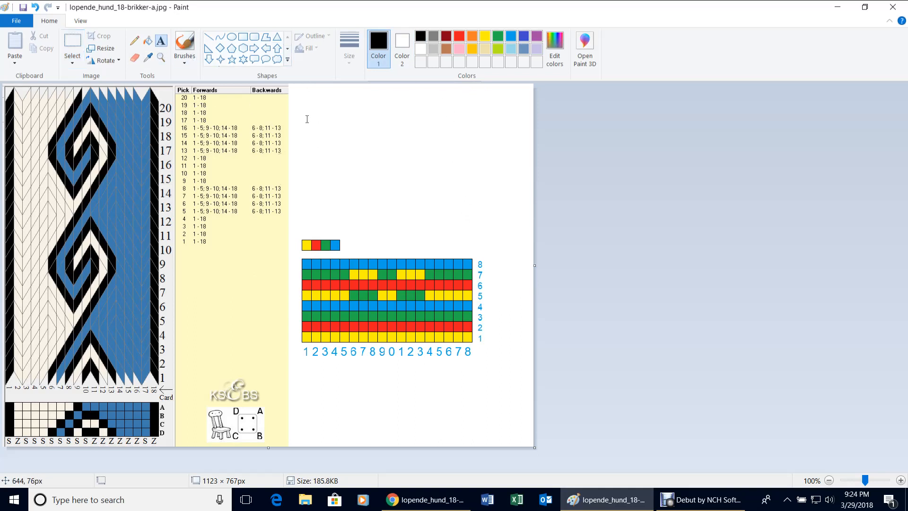
pyautogui.moveTo(307, 120); pyautogui.dragTo(517, 163)
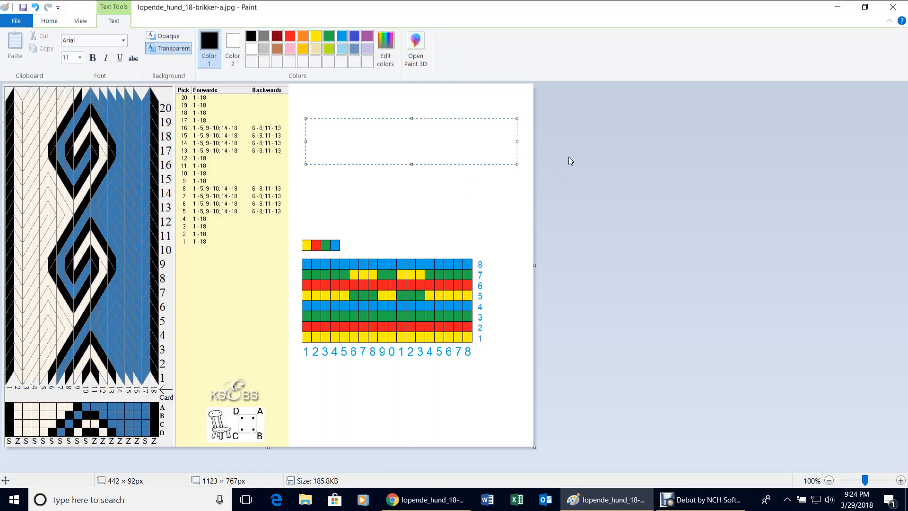
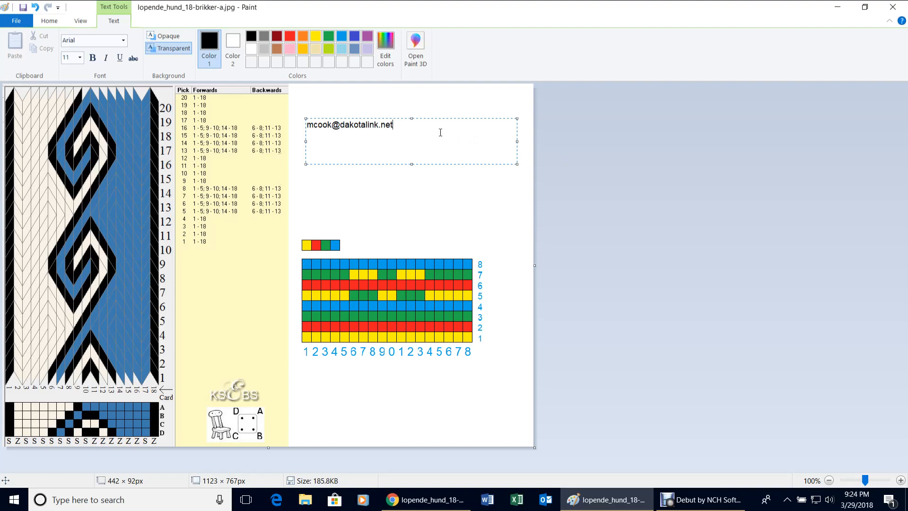
# Enlarge the e-mail text to font size 22 and commit it onto the canvas.
pyautogui.moveTo(440, 133); pyautogui.dragTo(307, 125)
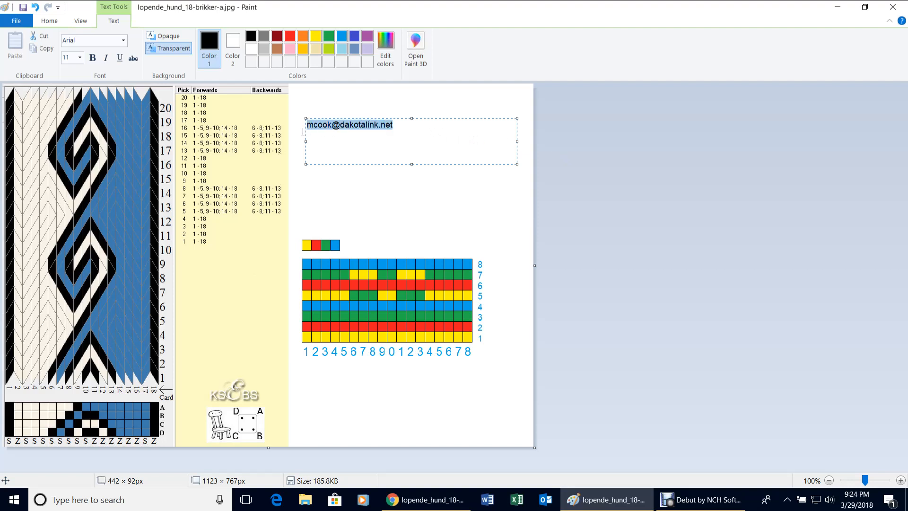
pyautogui.click(80, 57)
pyautogui.click(71, 170)
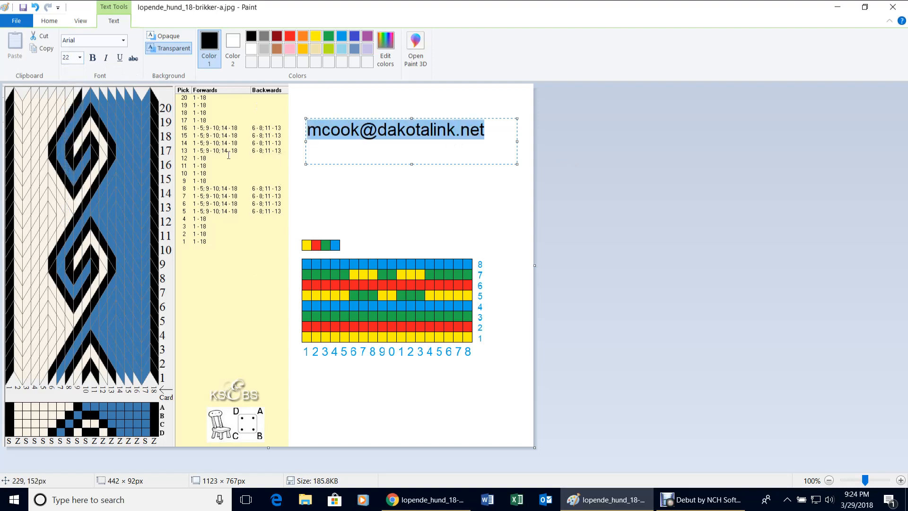
pyautogui.click(435, 199)
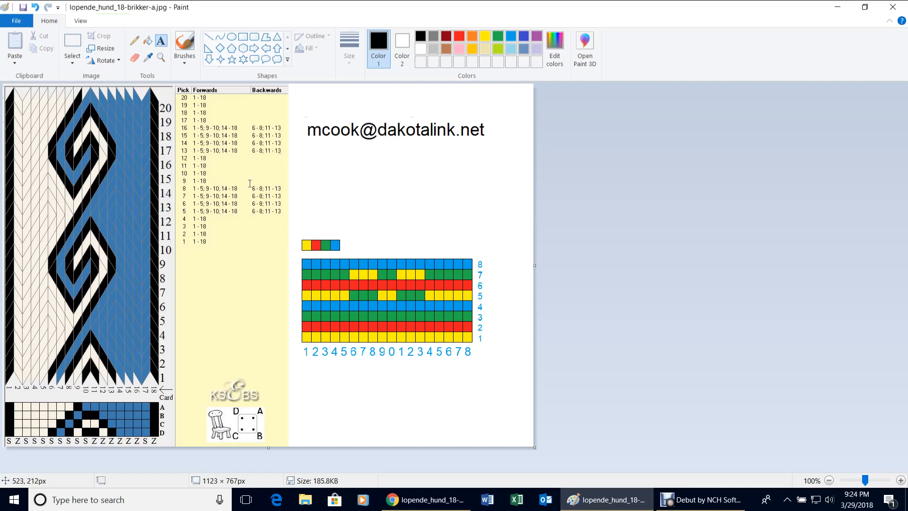
pyautogui.click(705, 503)
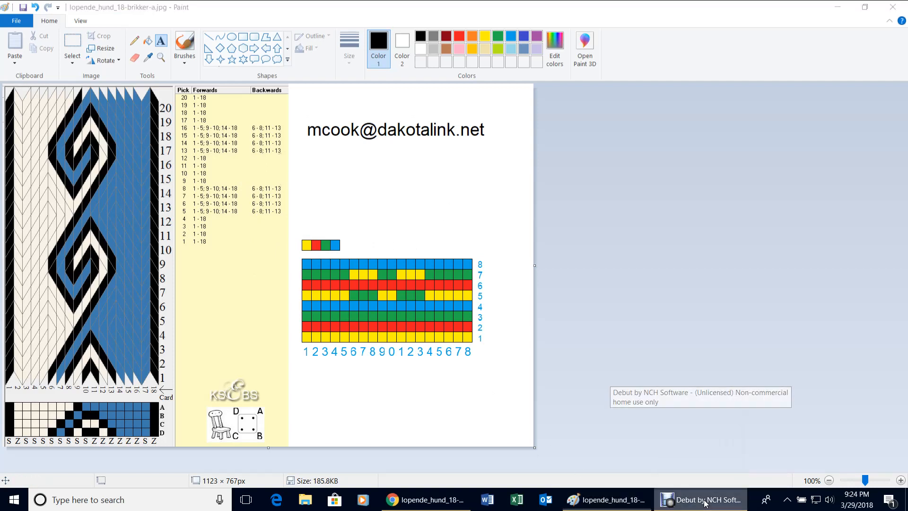